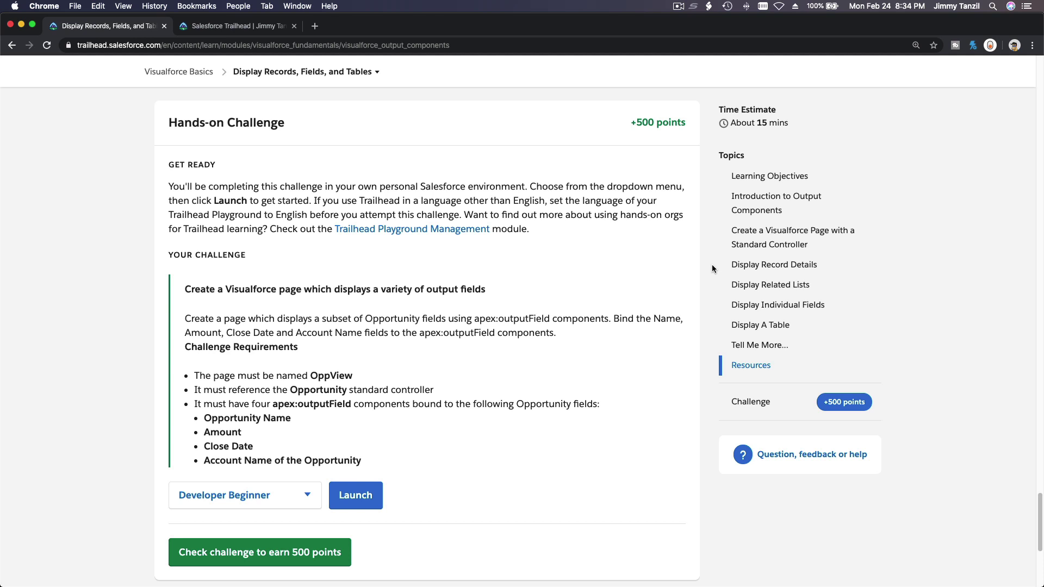
Review the OppView challenge heading, then move to the Trailhead hands-on orgs tab.
triple_click(373, 290)
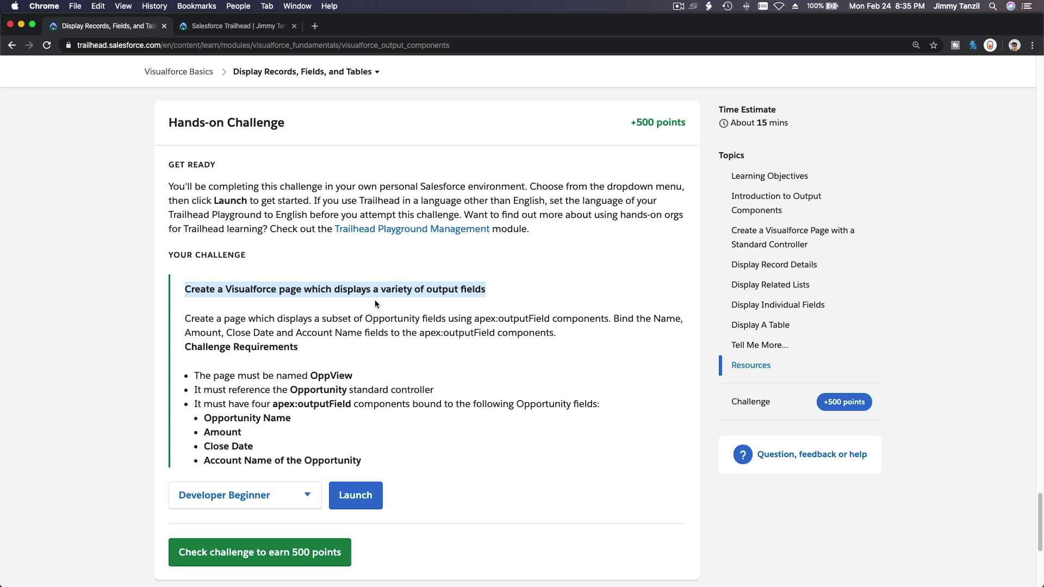
click(374, 300)
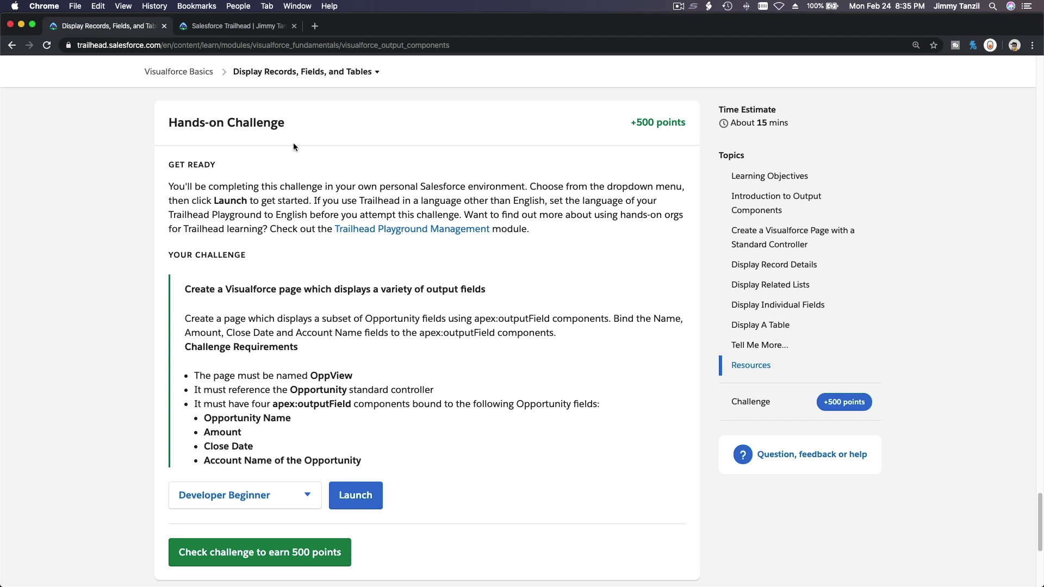
click(235, 27)
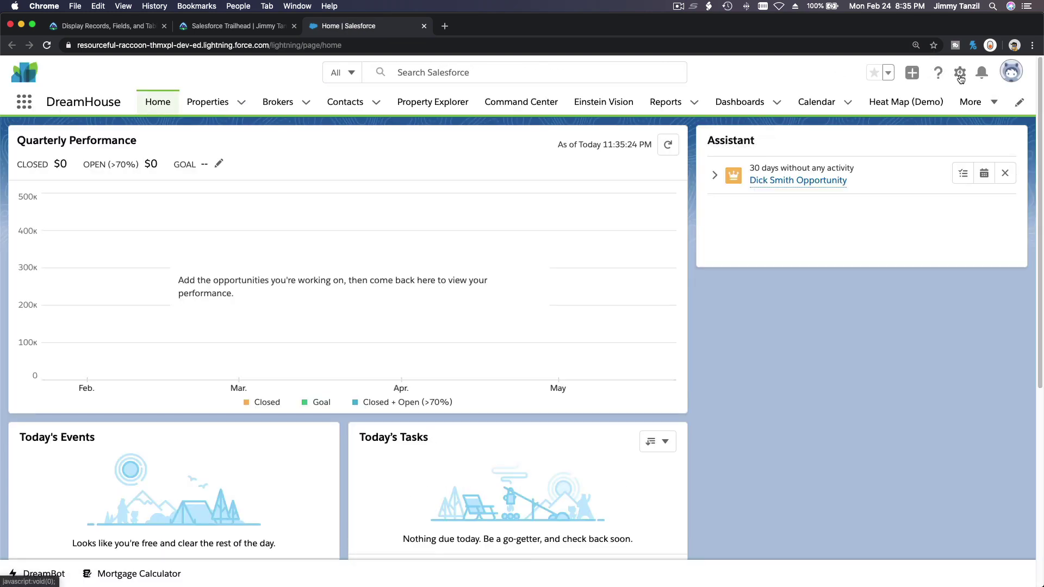
Launch the Developer Console from the Setup gear menu.
click(961, 75)
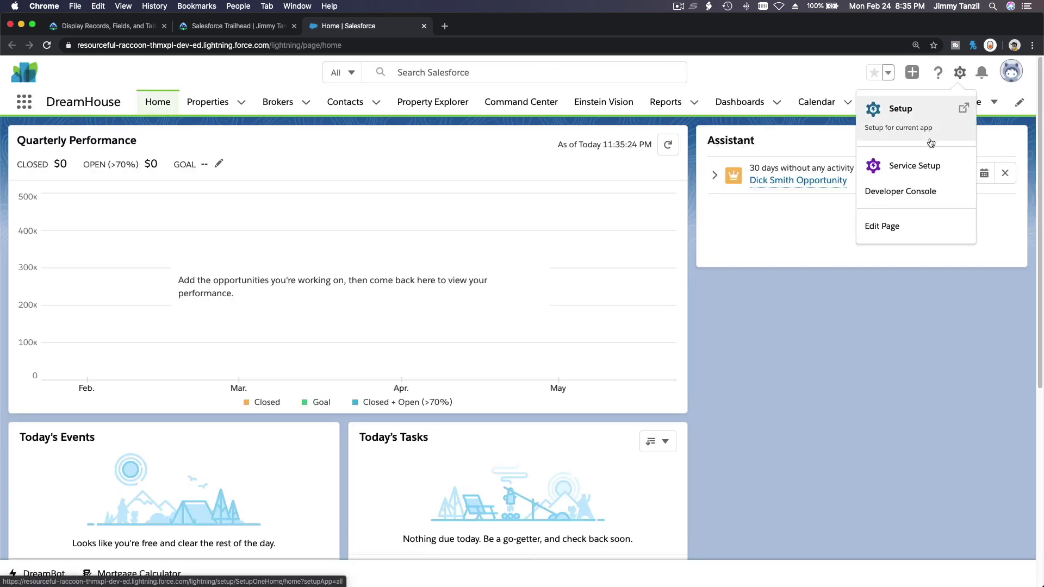
click(905, 192)
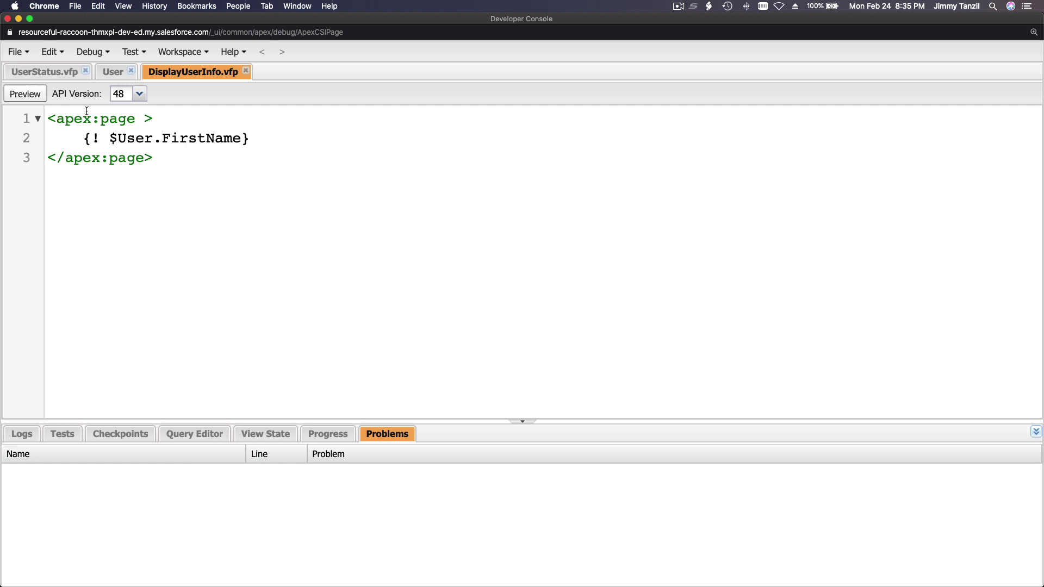
Create a Visualforce page named OppView, then hide the Developer Console window.
click(16, 55)
mouse_move(104, 73)
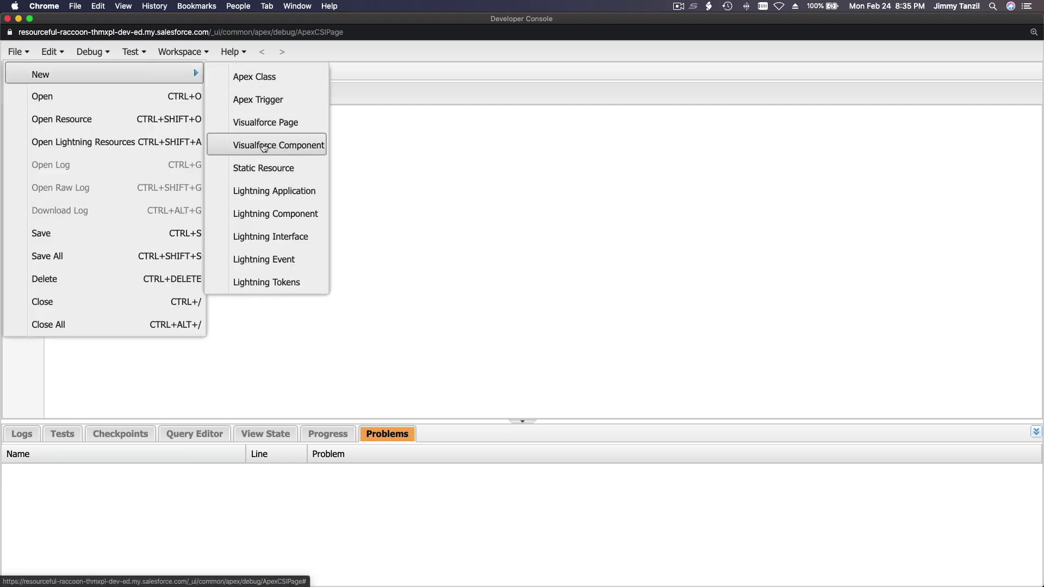
click(266, 123)
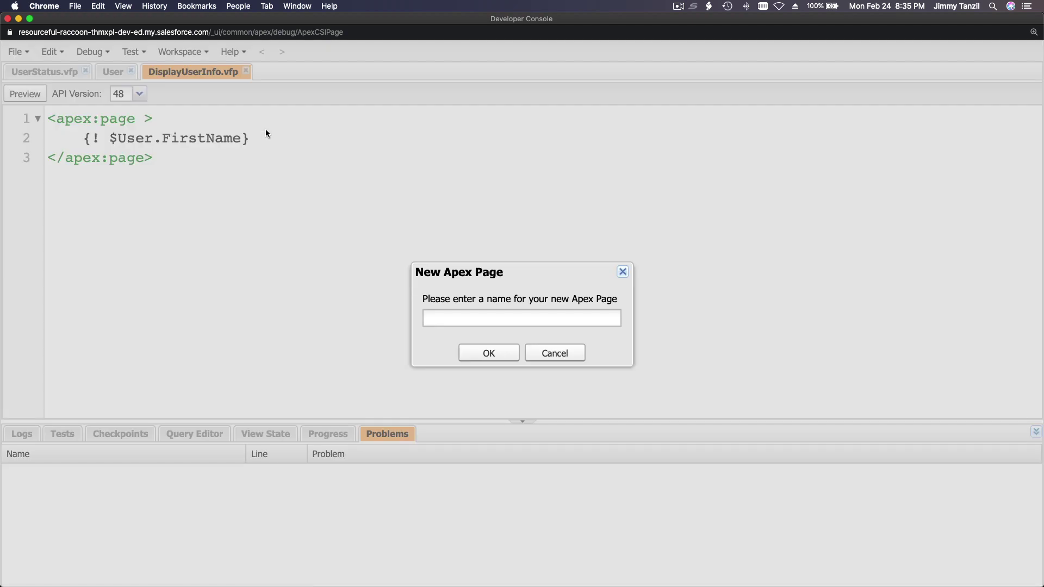
text(OppV)
text(ierw)
text(iew)
key(BackSpace)
text(ew)
click(477, 354)
key(super+w)
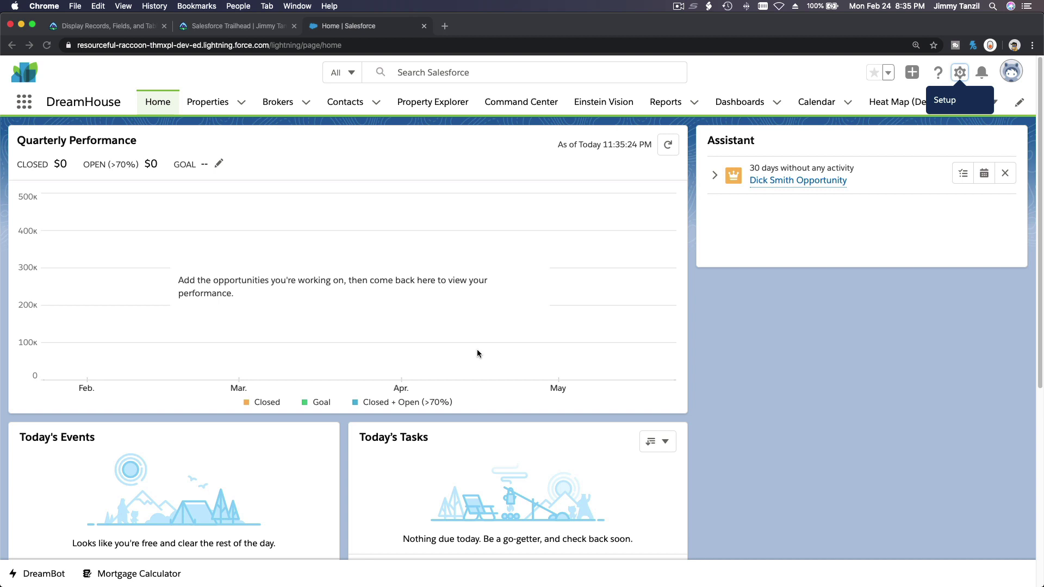
Add standardController="Opportunity" to the OppView page tag and insert a blank line.
click(106, 27)
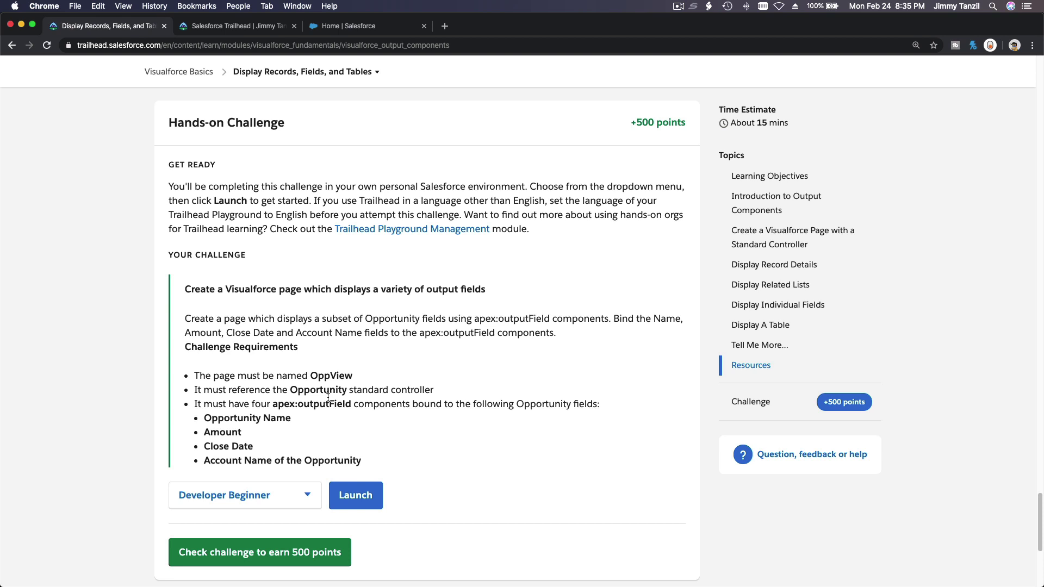
key(super+grave)
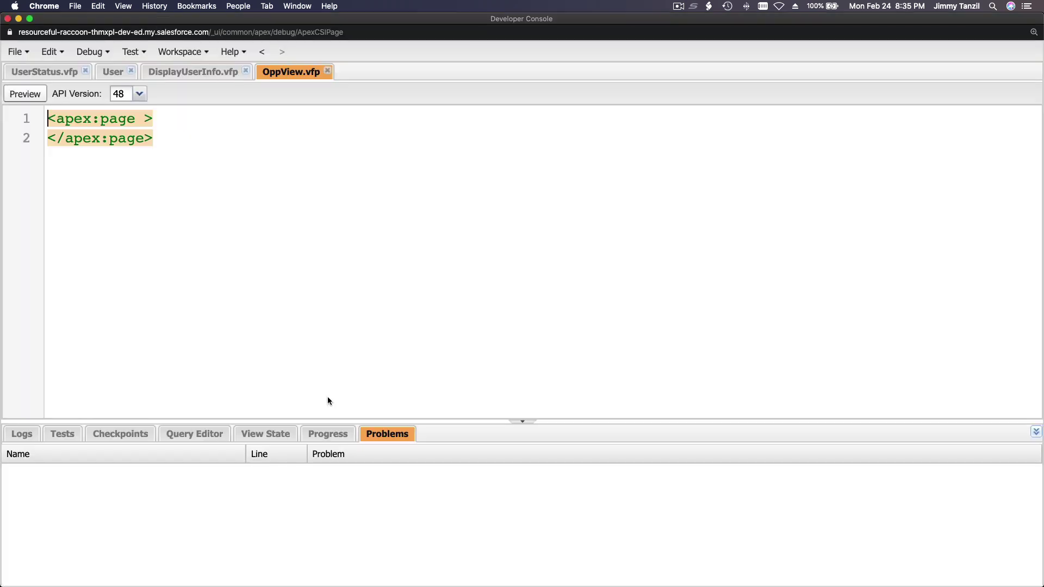
click(138, 117)
click(145, 118)
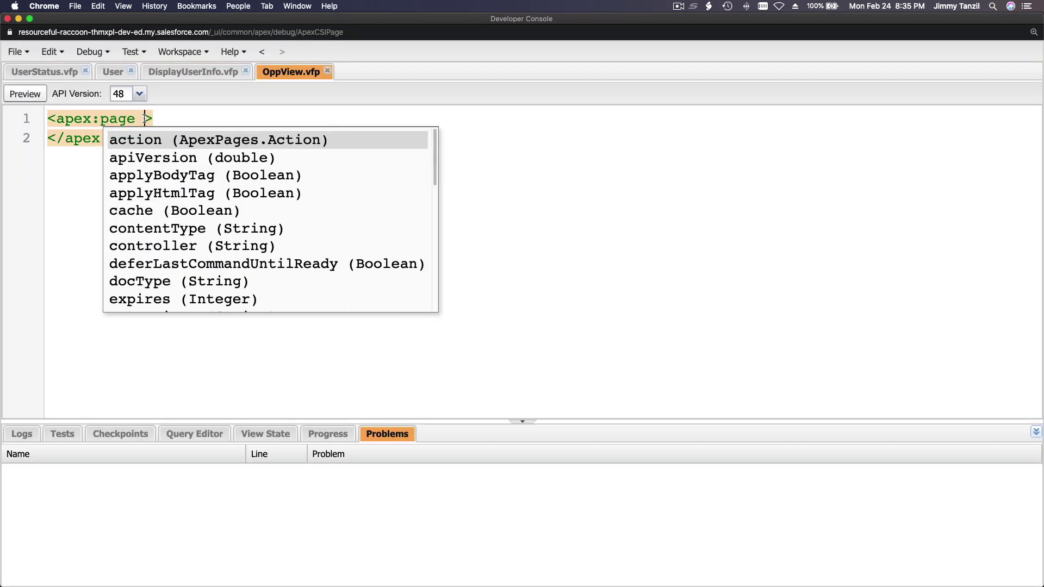
text(sta)
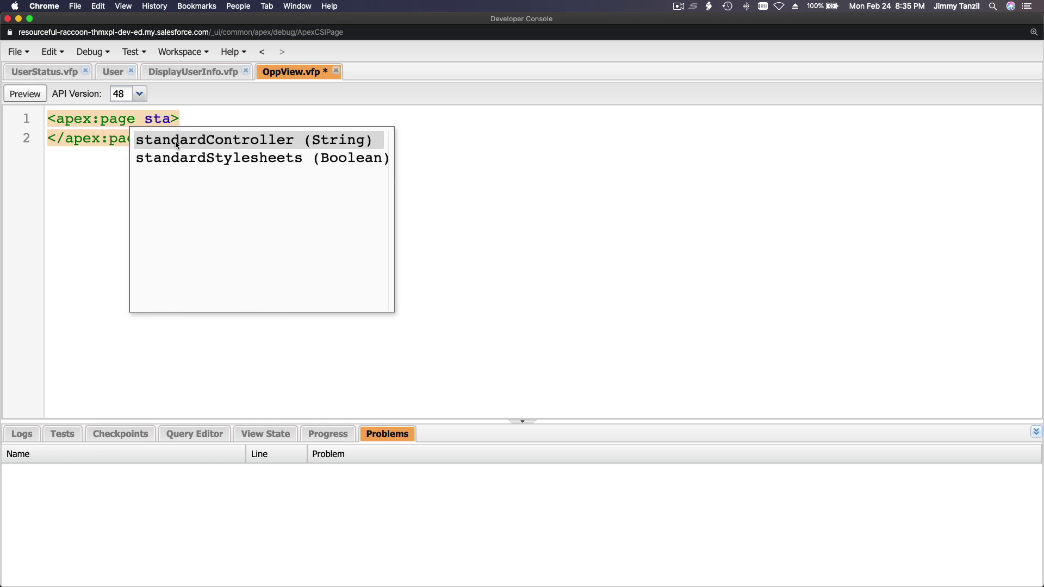
click(176, 141)
text(O)
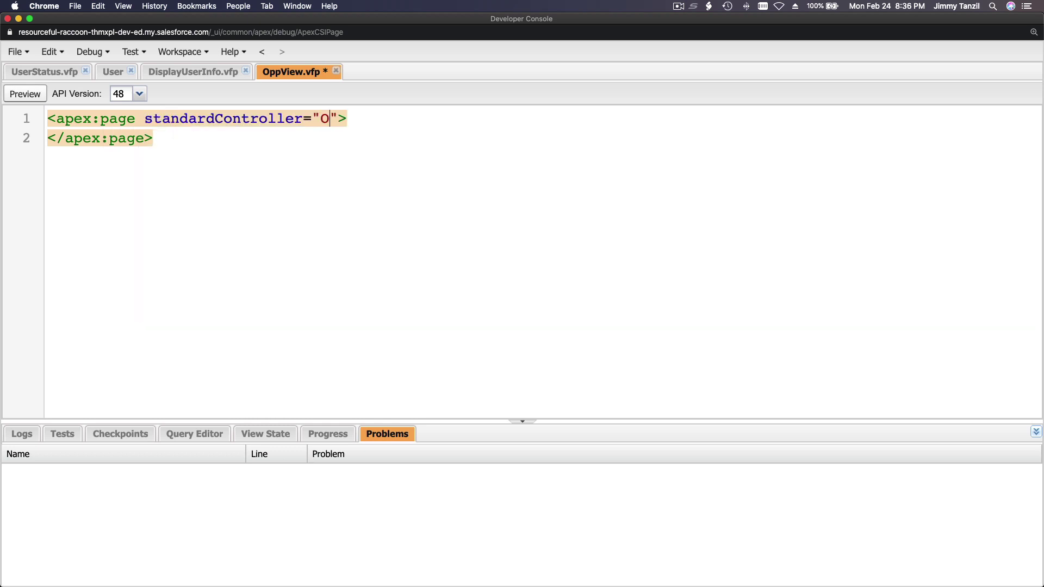
text(pportunity)
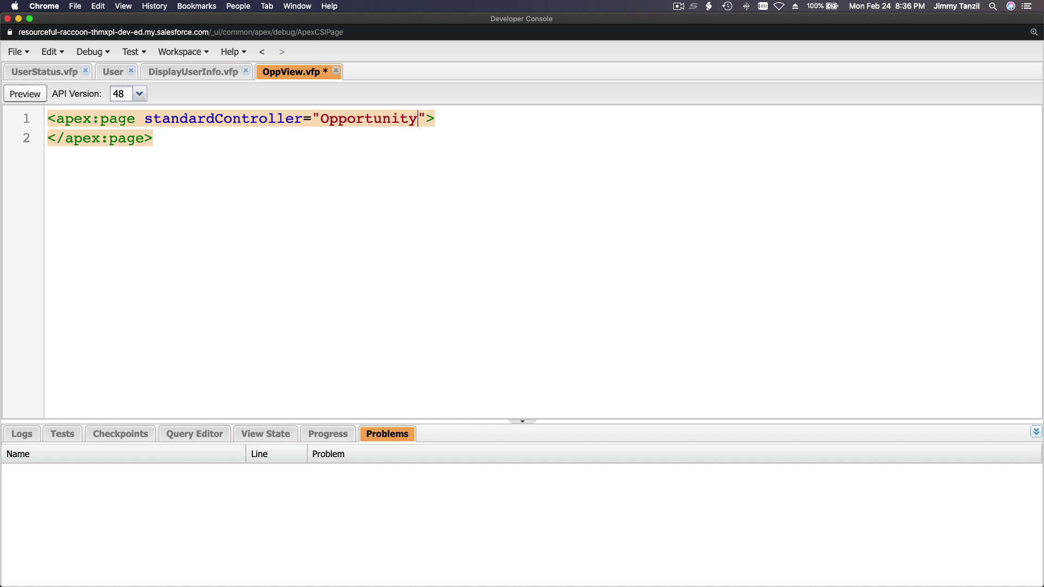
click(448, 119)
key(Return)
key(Return)
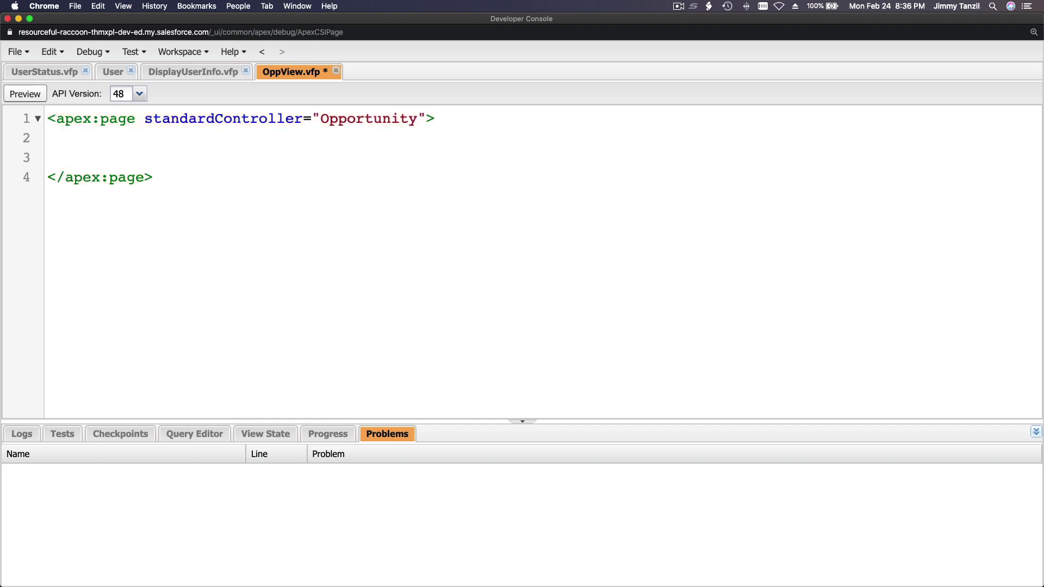
Check the required fields Name and Amount in the challenge requirements.
key(super+grave)
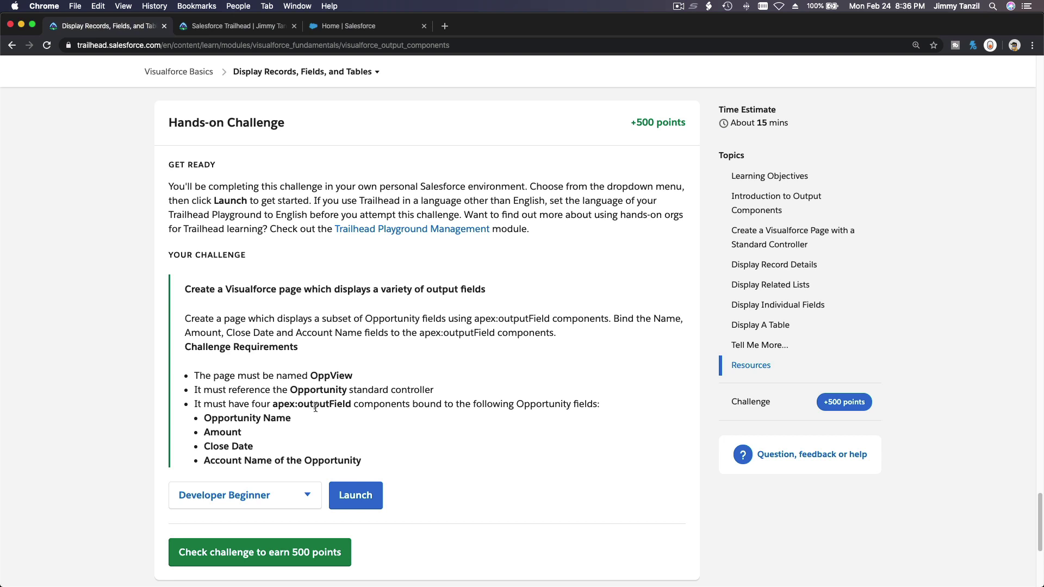
double_click(264, 419)
double_click(222, 433)
click(229, 443)
Add an outputField bound to {!Opportunity.Name} on line 3.
key(super+grave)
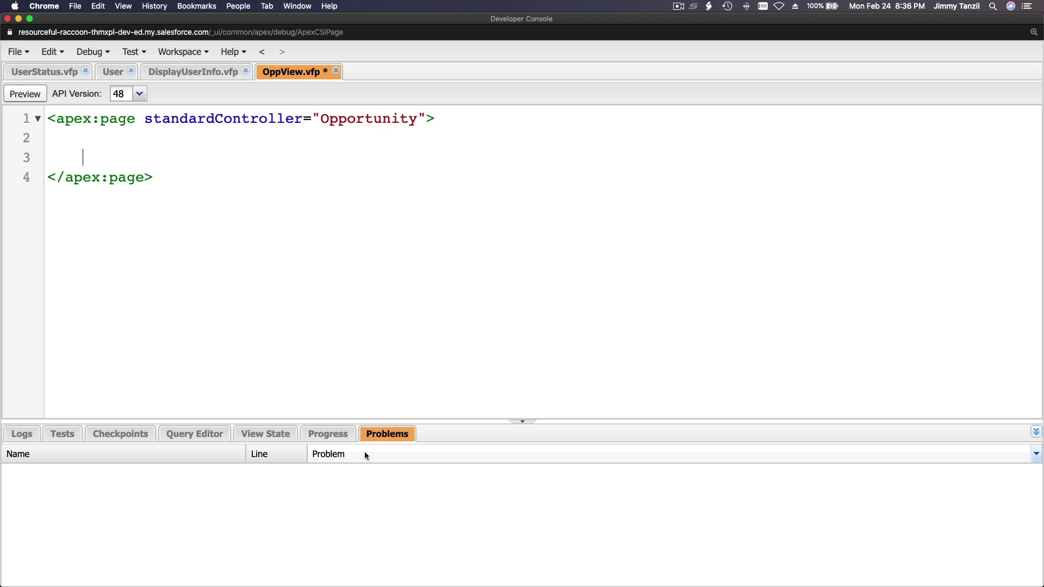
click(81, 157)
text(<apex)
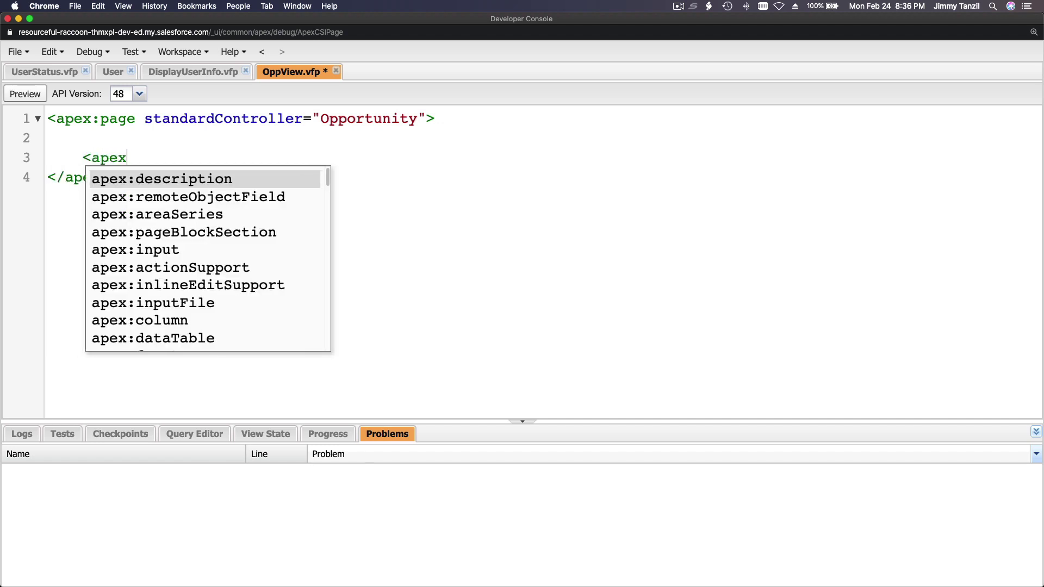
text(:out)
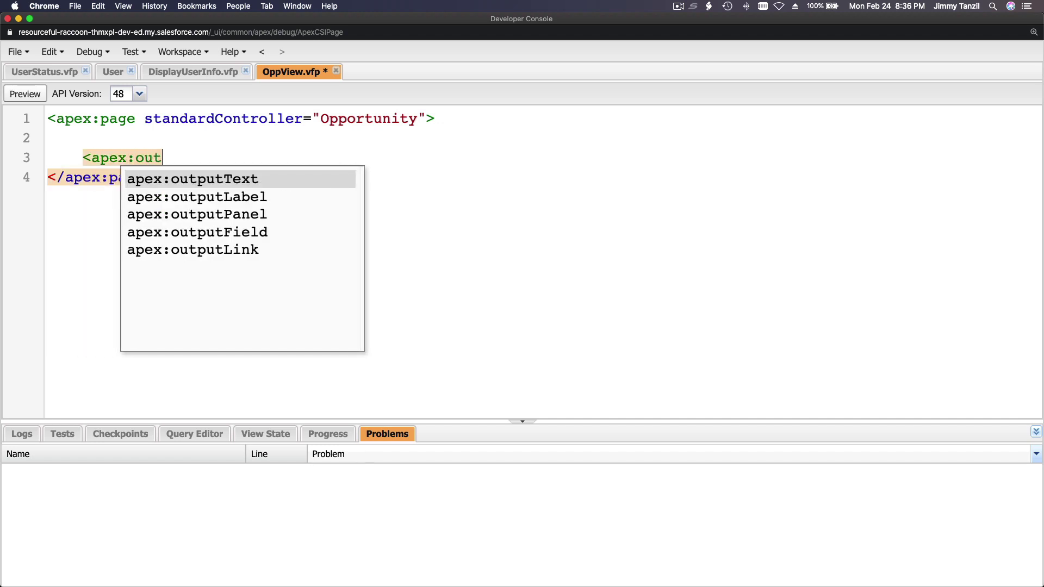
click(260, 233)
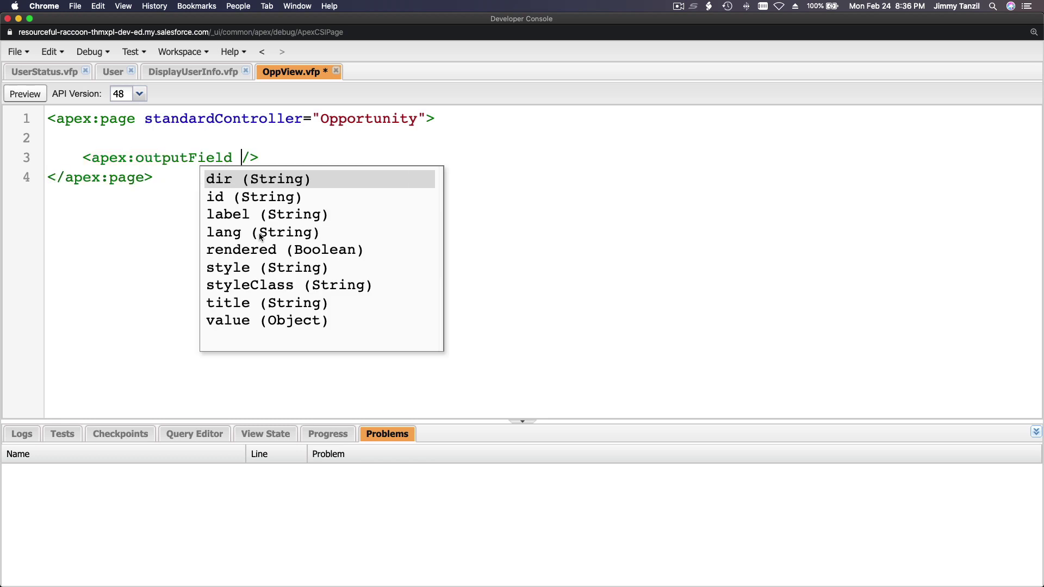
click(241, 321)
text({!)
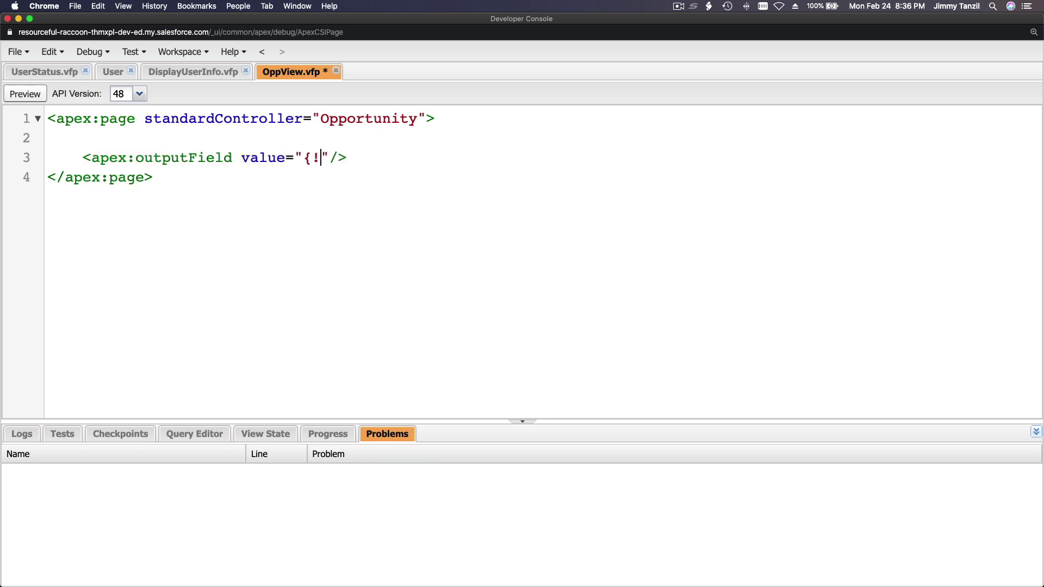
text(Oppor)
text(tunity.N)
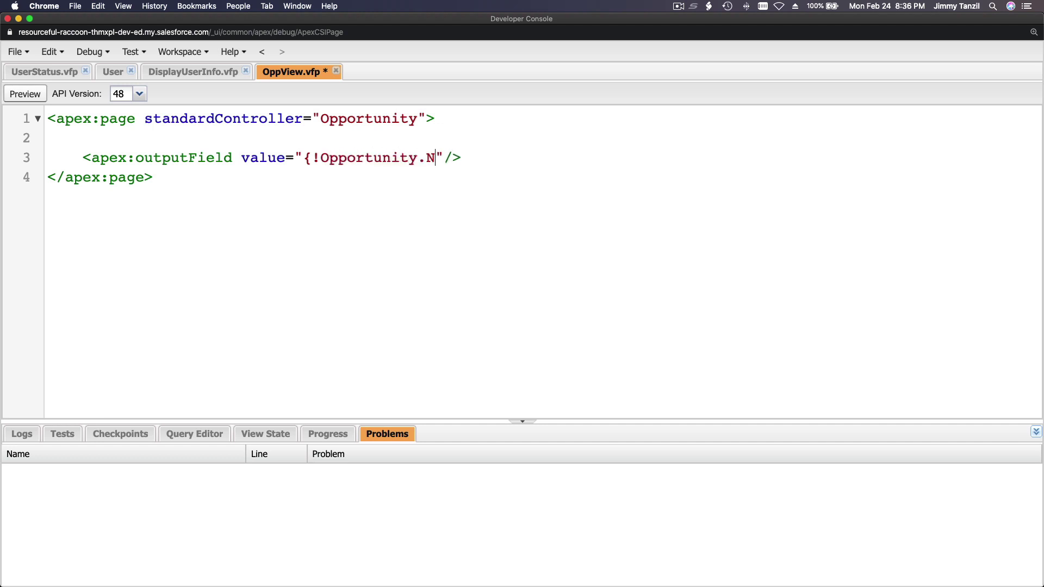
text(ame})
Paste copies of the Opportunity.Name outputField line below line 3.
click(234, 163)
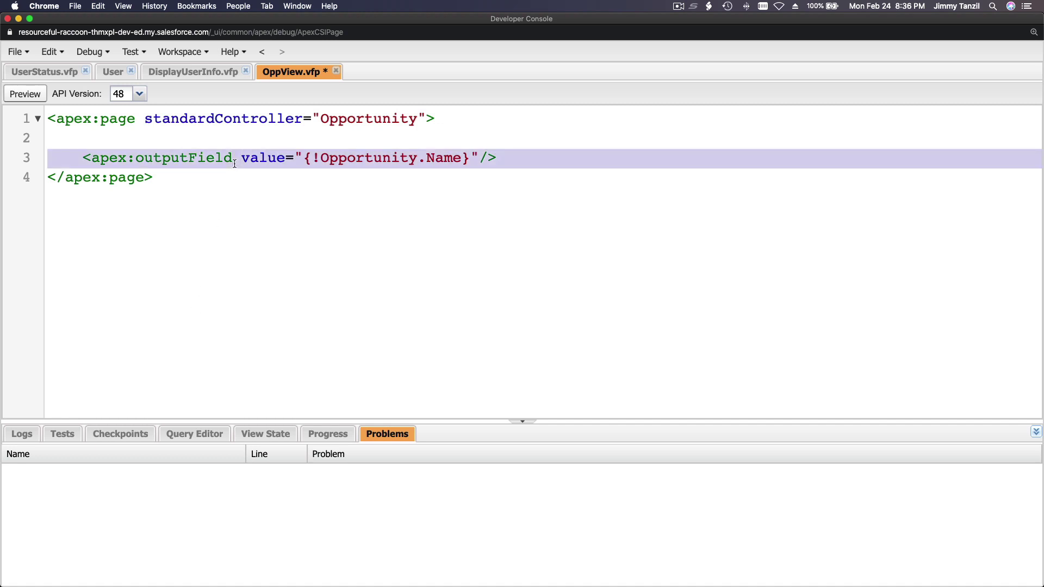
click(519, 162)
key(Return)
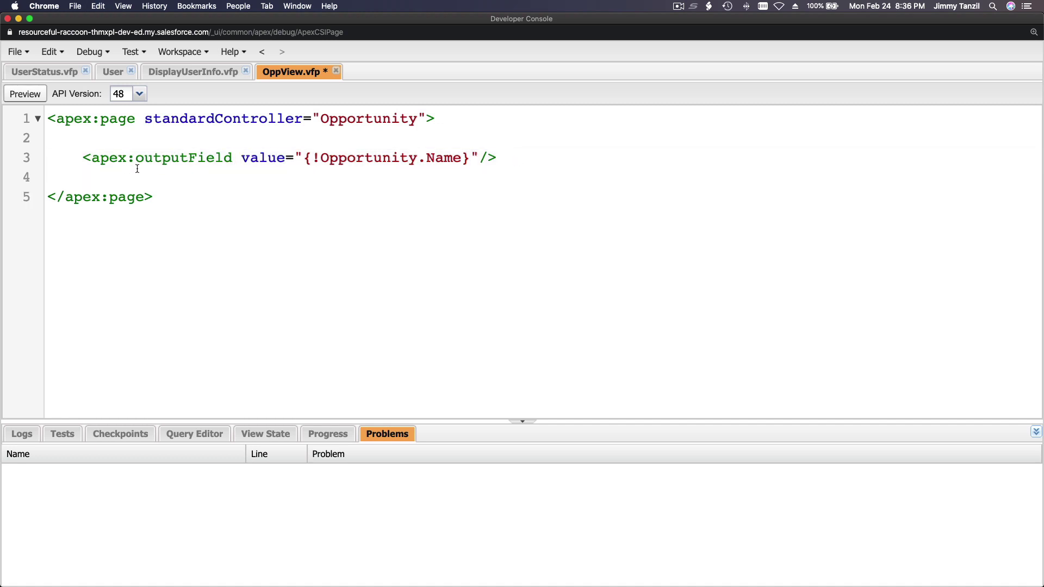
click(51, 174)
text(<apex:outputField value="{!Opportunity.Name}"/>)
text(<apex:outputField value="{!Opportunity.Name}"/>)
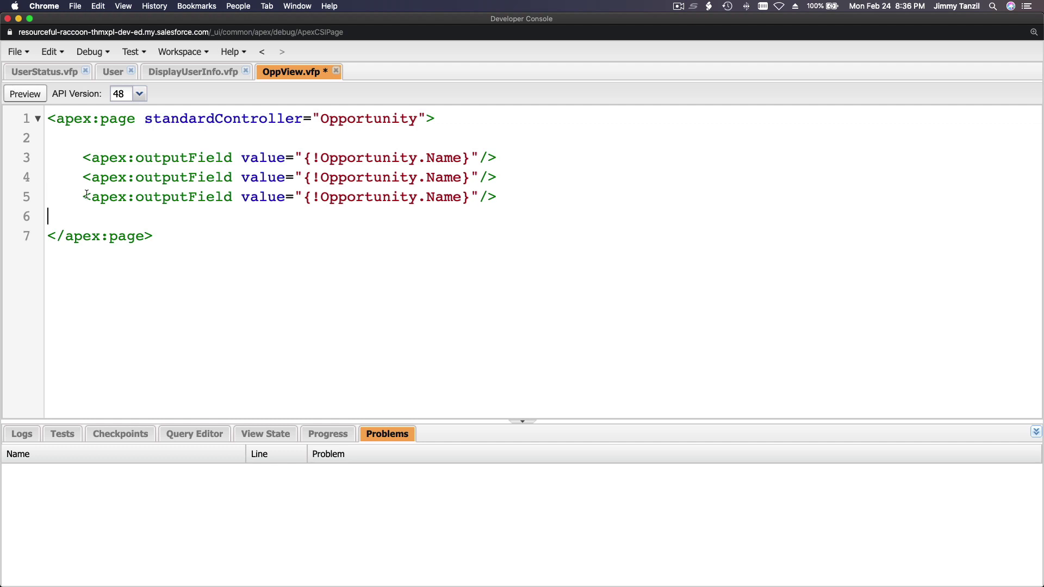
text(<apex:outputField value="{!Opportunity.Name}"/>)
Check the requirements and close the extra AccountDetail console window.
key(super+grave)
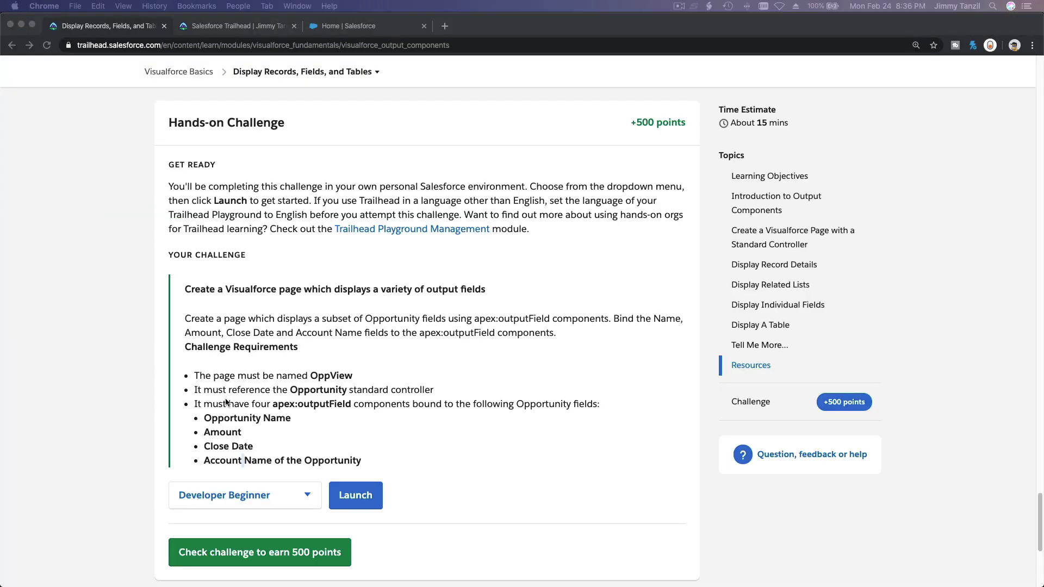
key(super+grave)
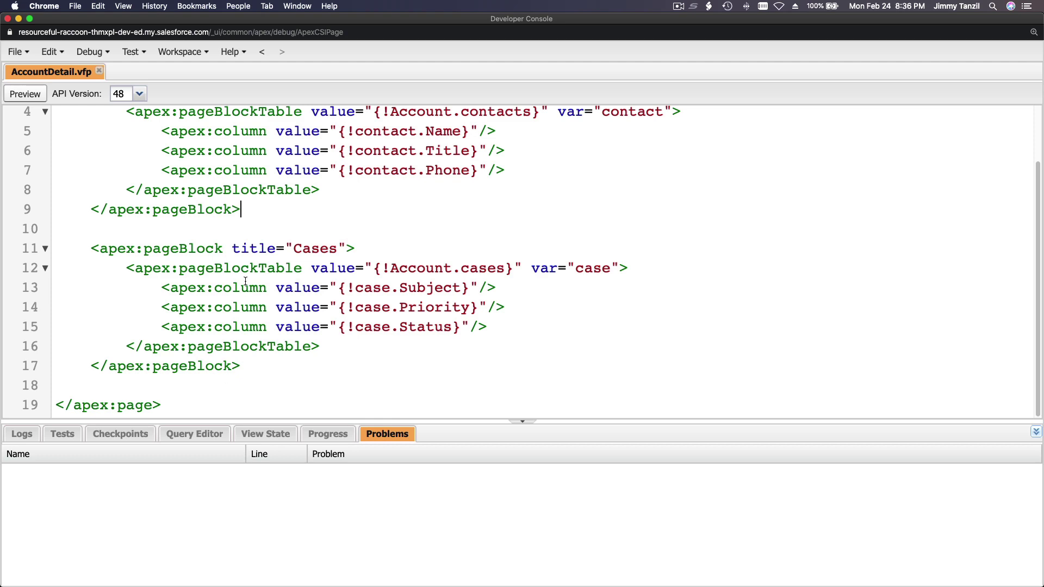
click(9, 19)
key(super+grave)
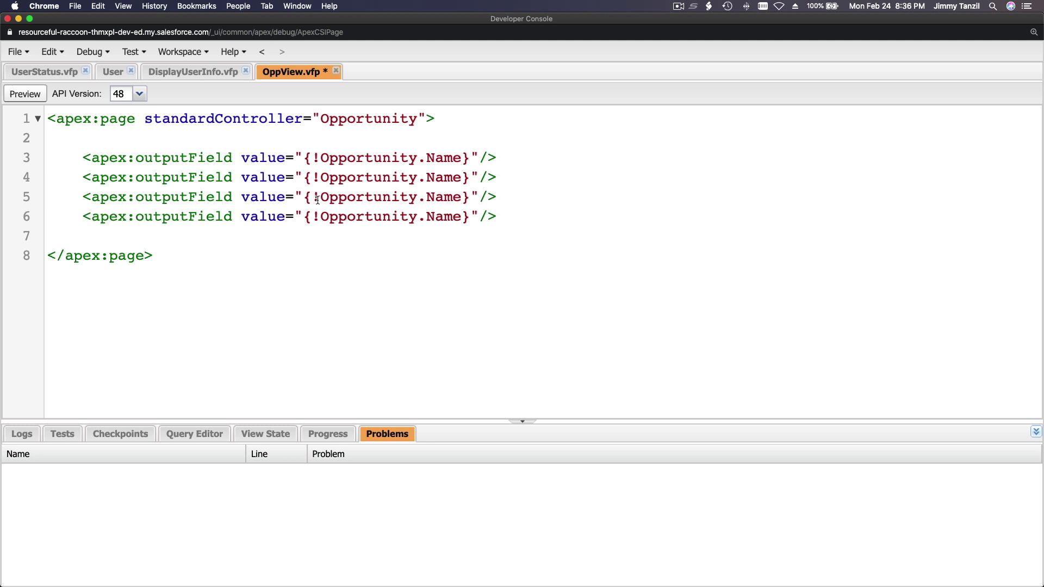
Change lines 4–6 to Amount, CloseDate and Account.Name, then save OppView.
double_click(443, 173)
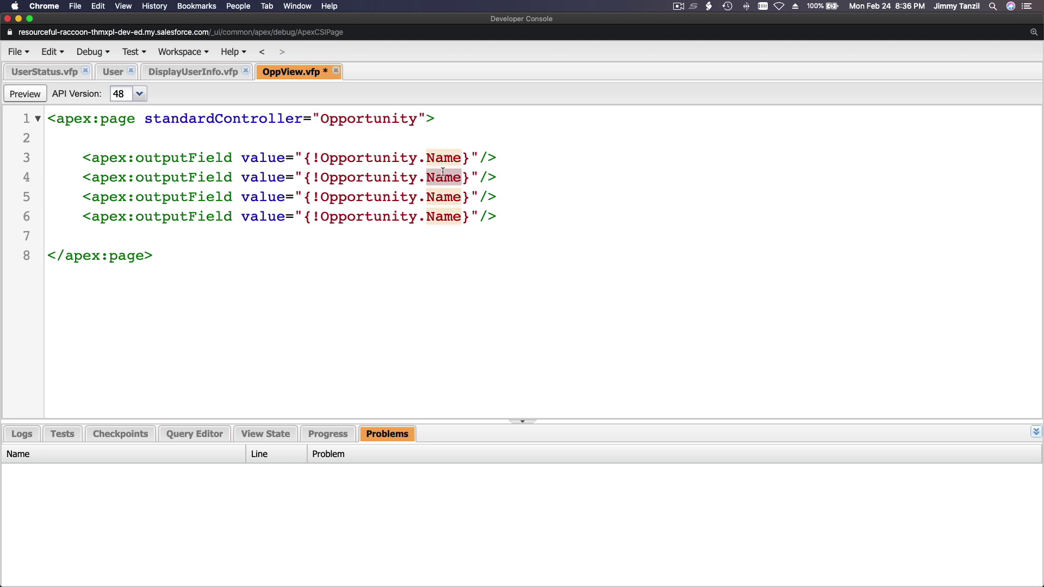
text(An)
key(BackSpace)
text(mount)
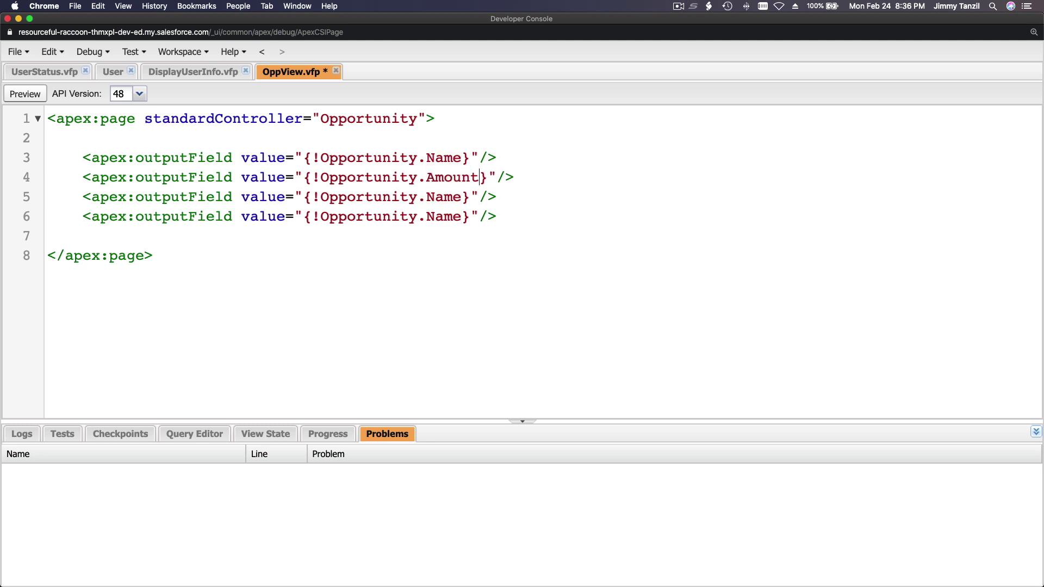
double_click(445, 202)
text(C)
text(loseda)
key(BackSpace)
text(Da)
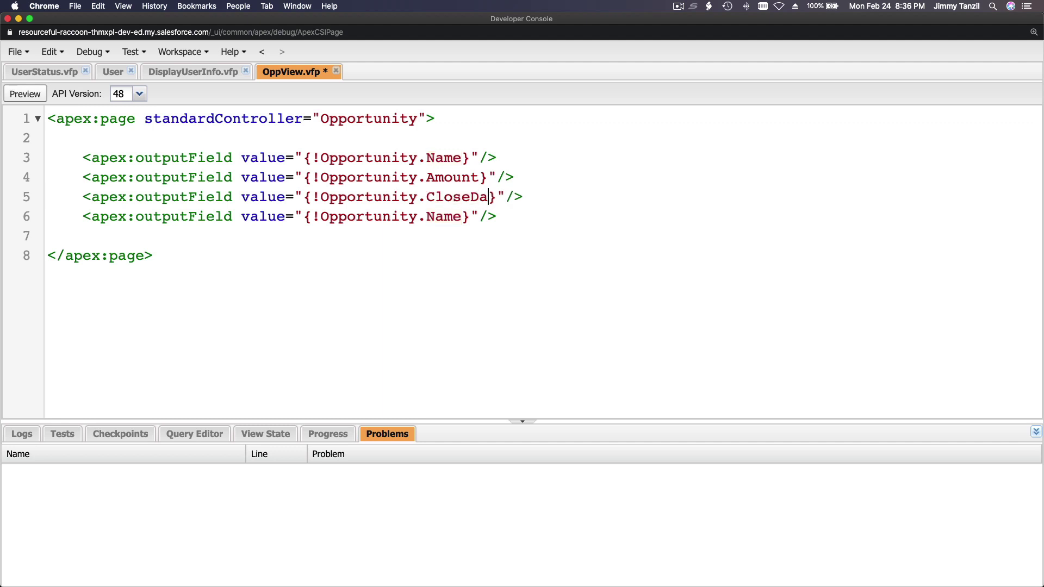
text(te)
click(426, 215)
text(Ac)
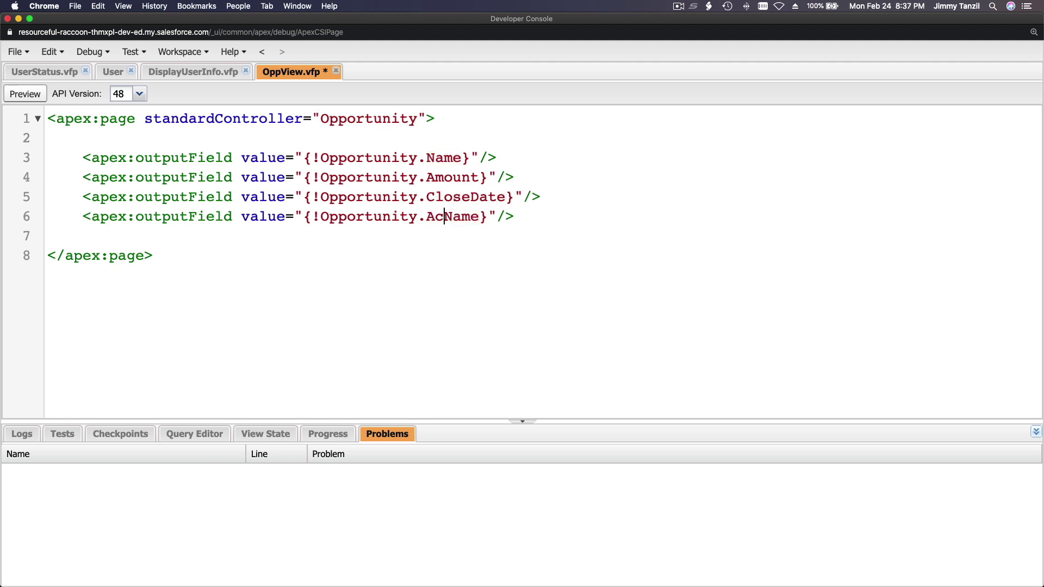
text(count.)
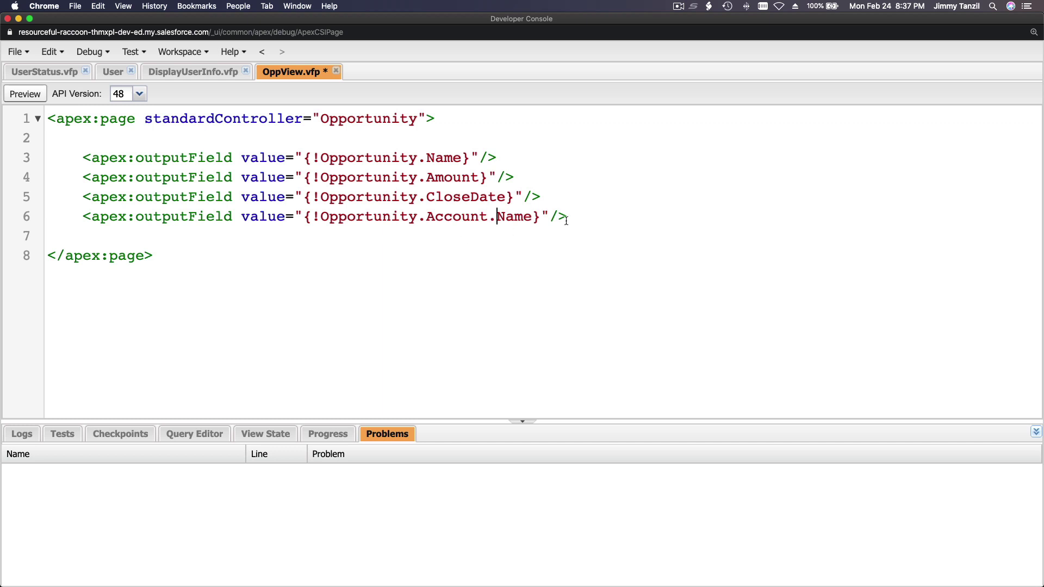
triple_click(462, 216)
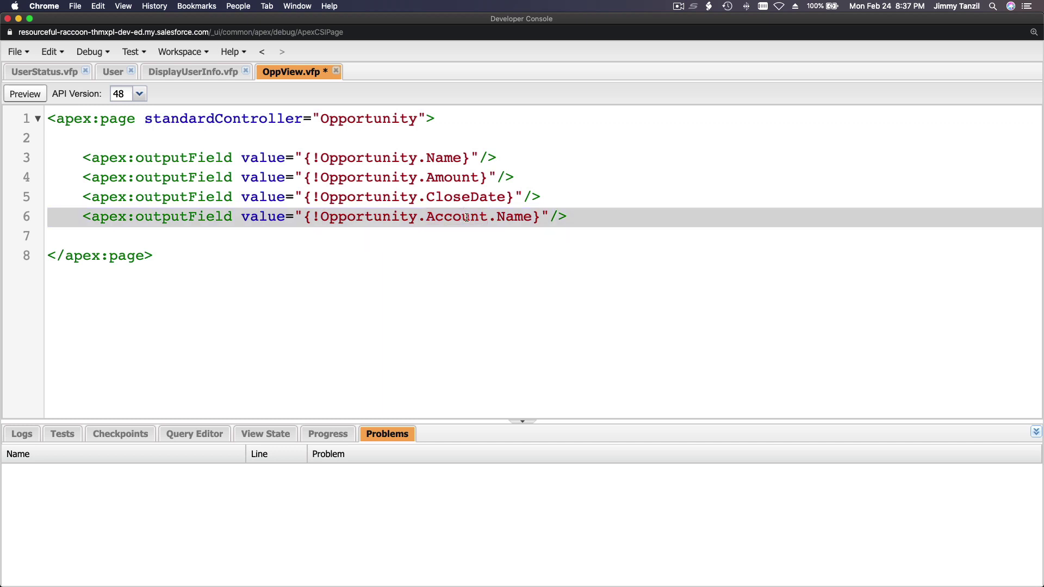
double_click(465, 215)
double_click(507, 218)
key(cmd+s)
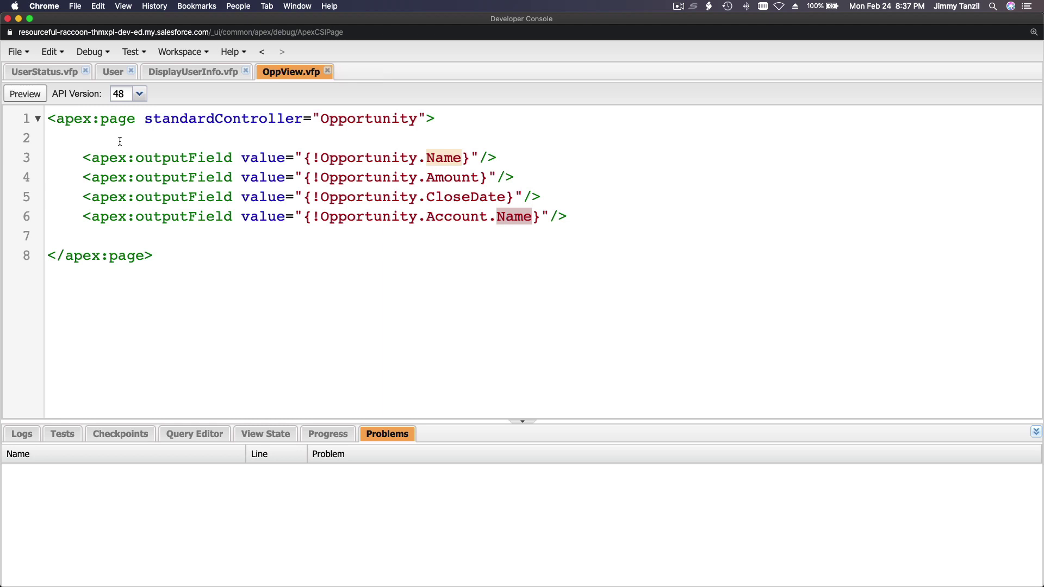
Open the Burlington Textiles Weaving Plant Generator opportunity and select its record ID.
key(super+grave)
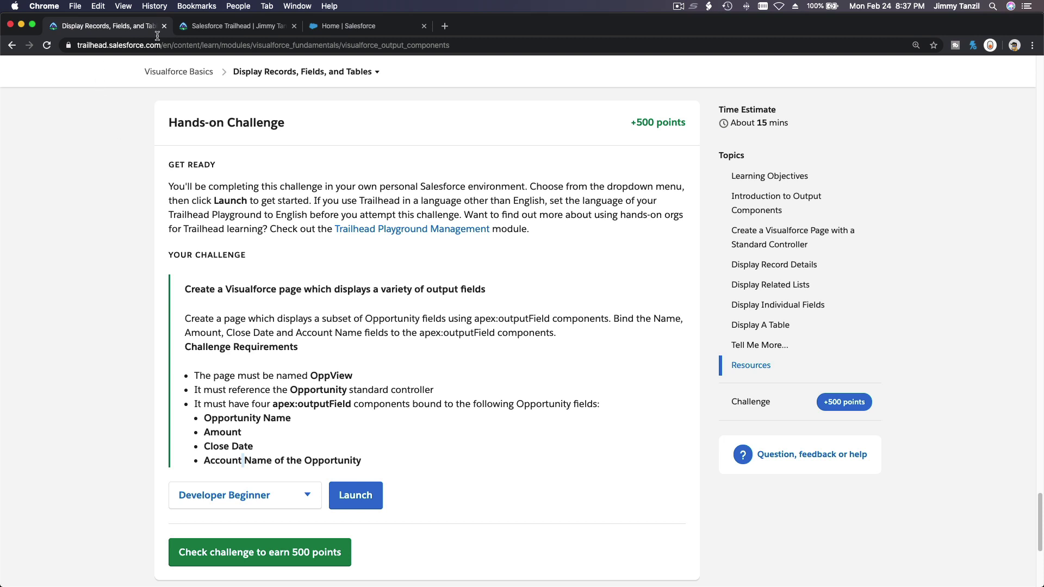
click(332, 27)
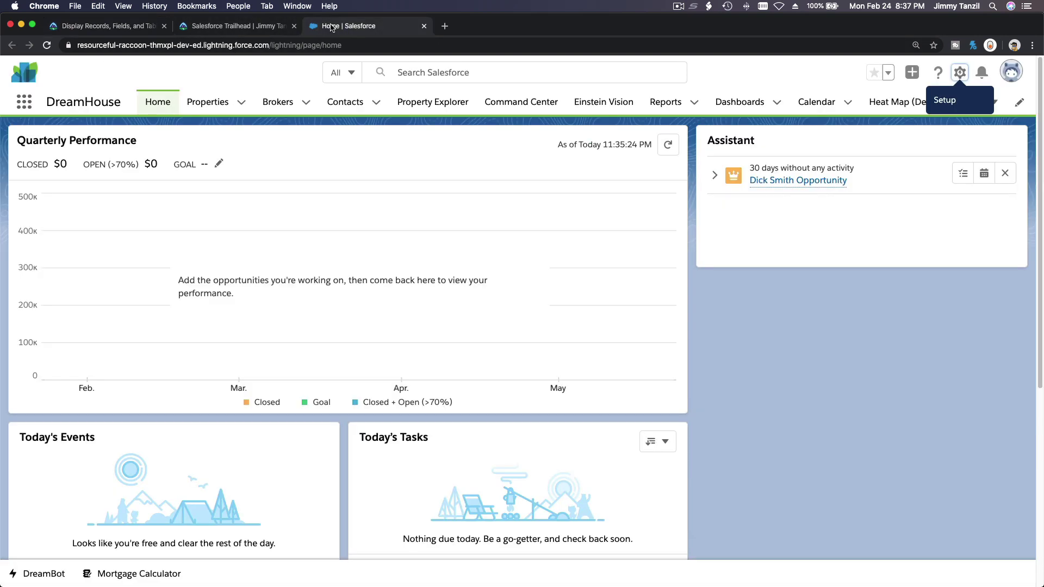
click(25, 104)
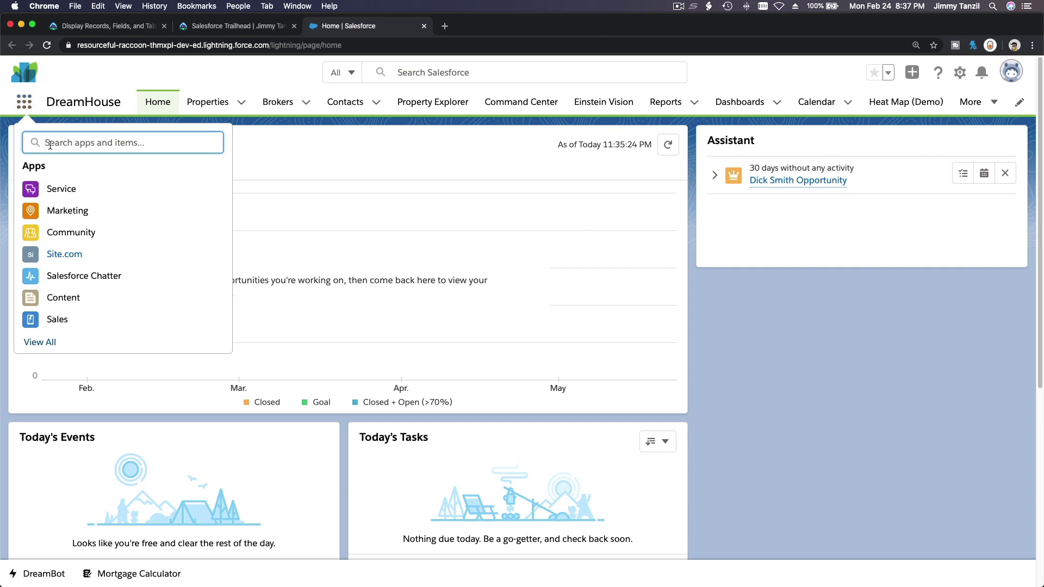
text(Opp)
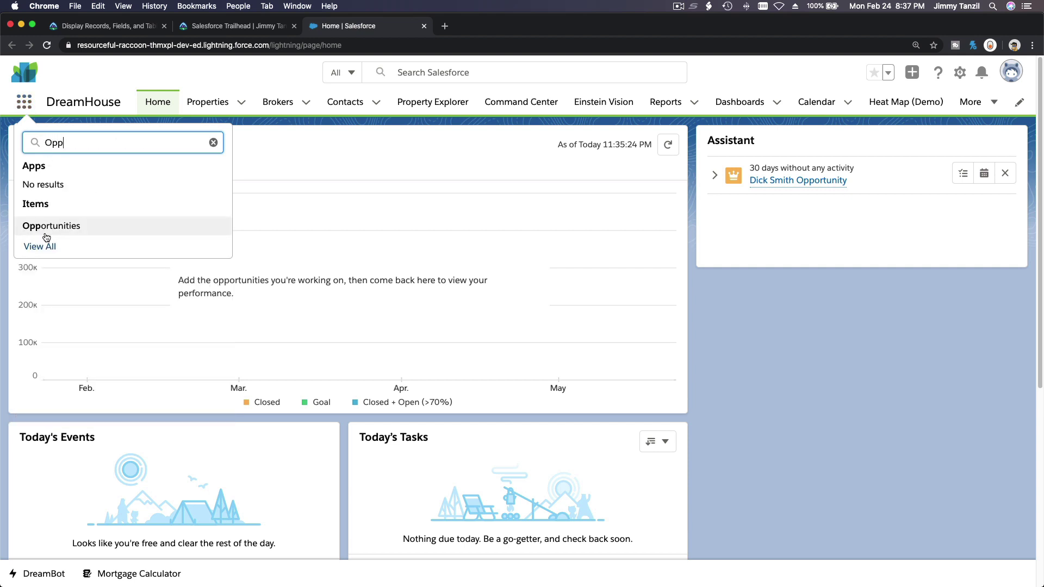
click(54, 227)
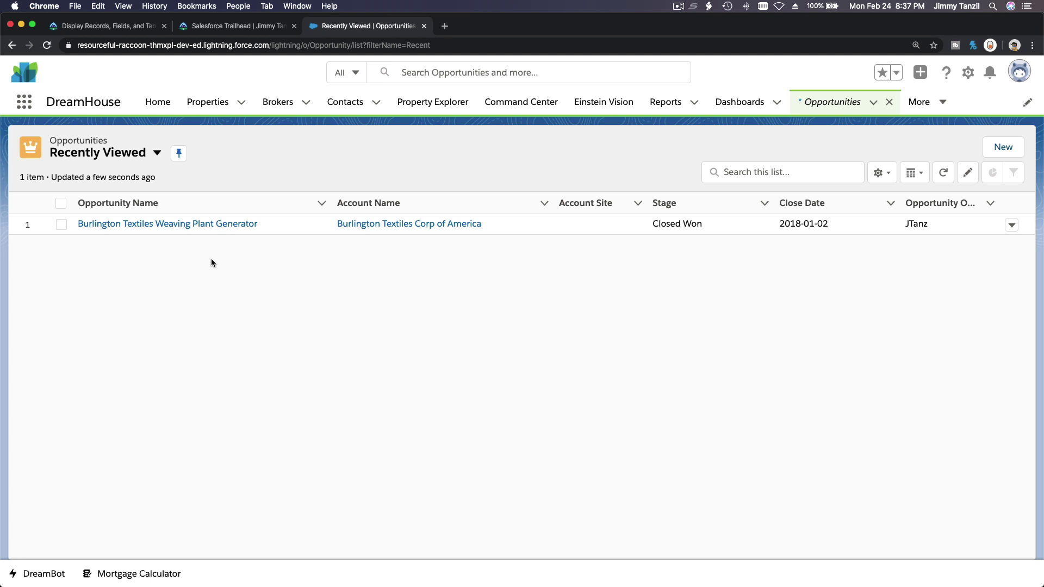
click(200, 224)
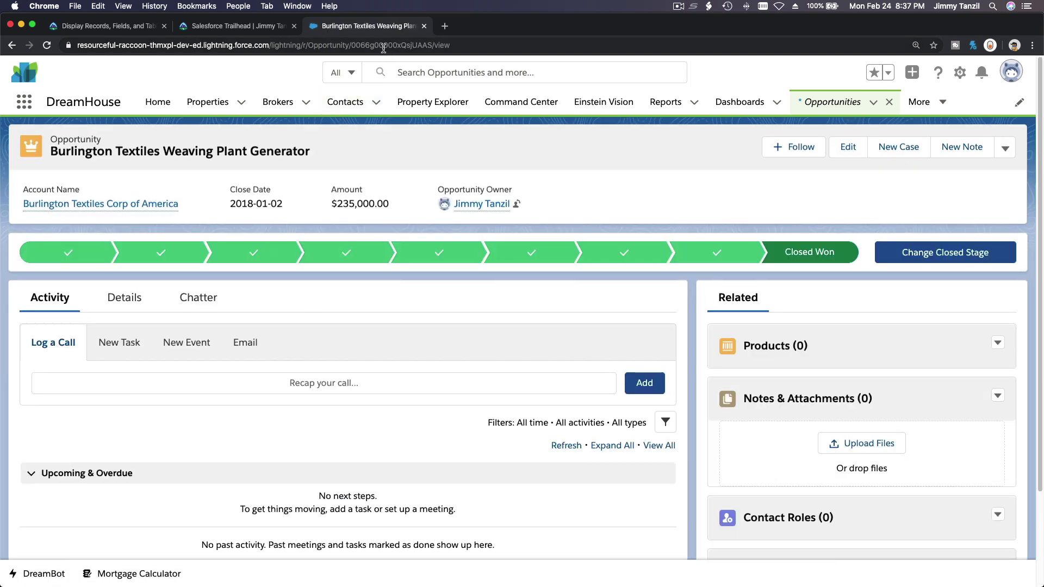
double_click(391, 47)
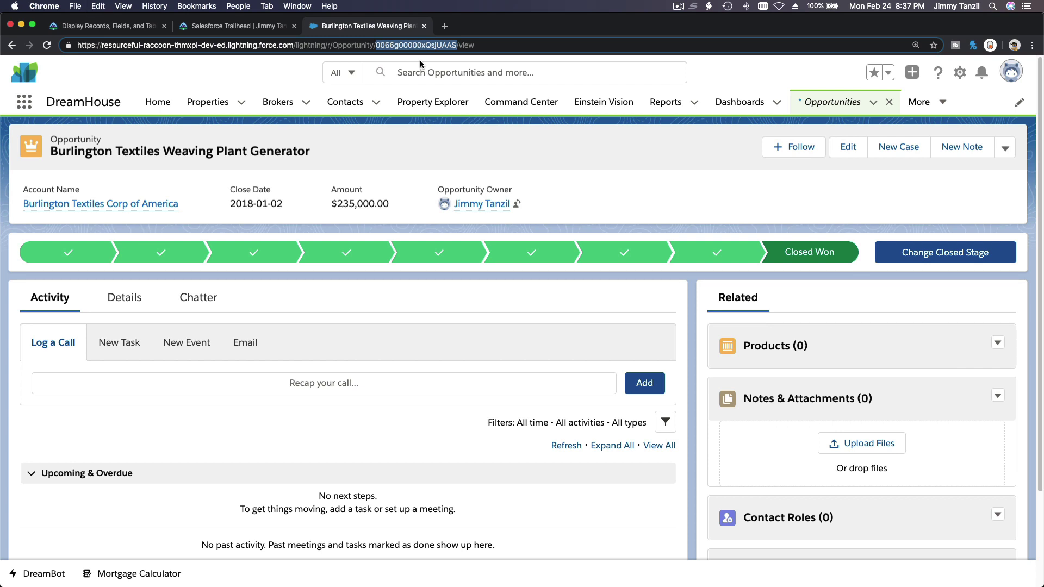
key(super+grave)
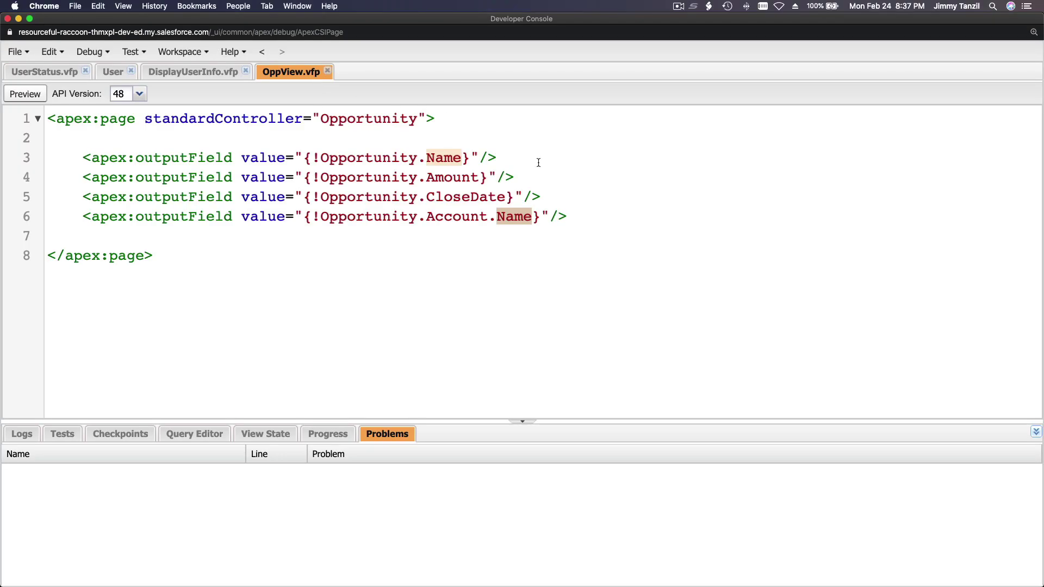
Add <br /> tags after the Name, Amount and CloseDate fields, then save OppView.
click(538, 162)
text(<br )
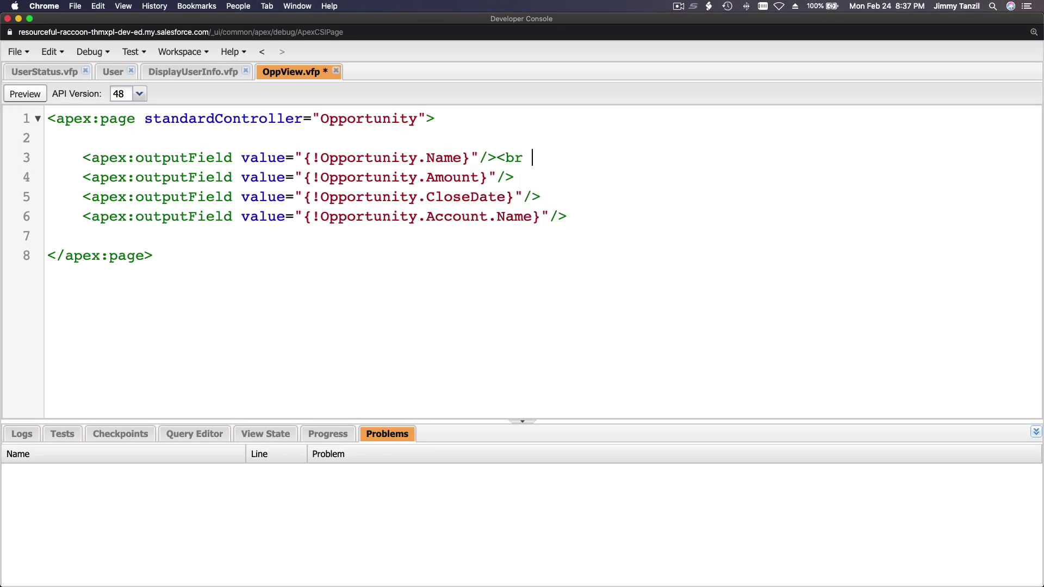
text(/>)
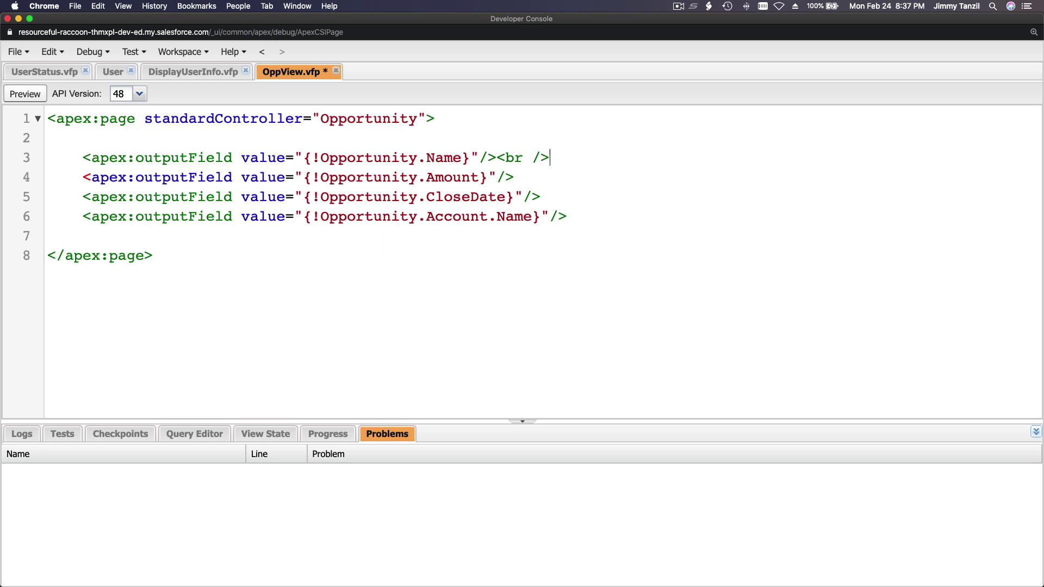
shift+click(495, 157)
key(super+c)
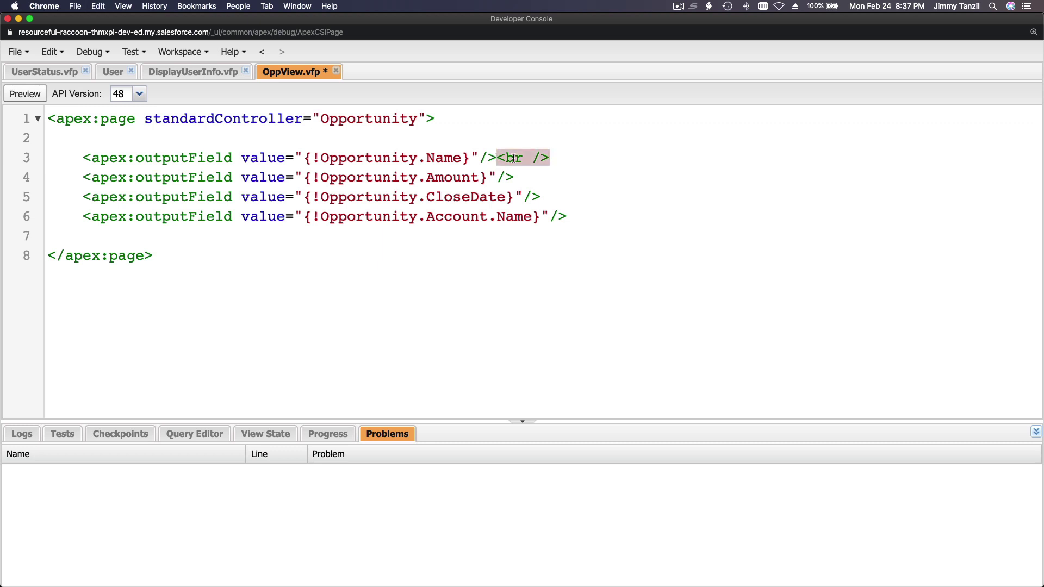
click(546, 177)
key(super+v)
click(556, 195)
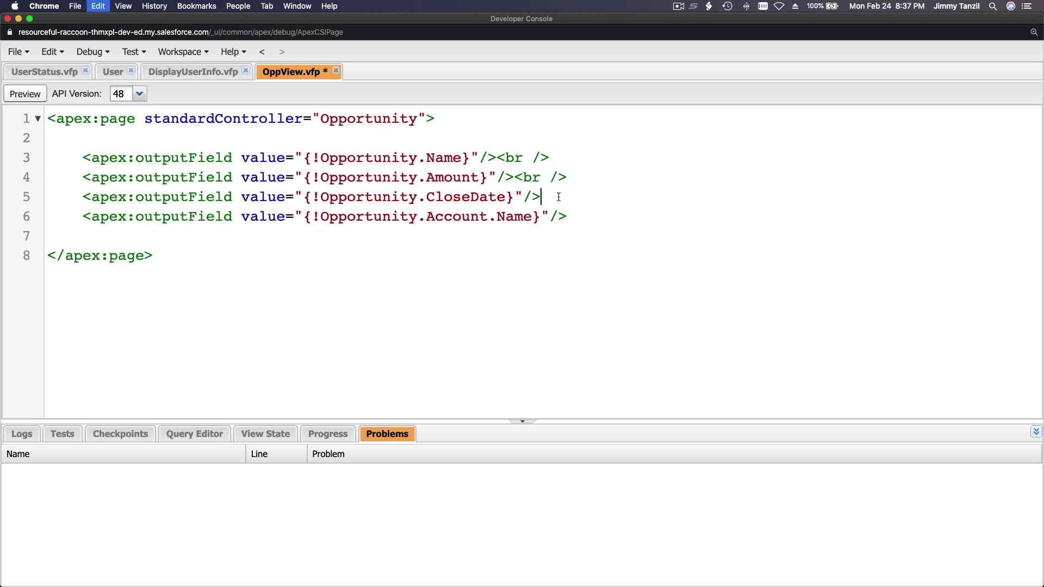
key(super+v)
key(super+v)
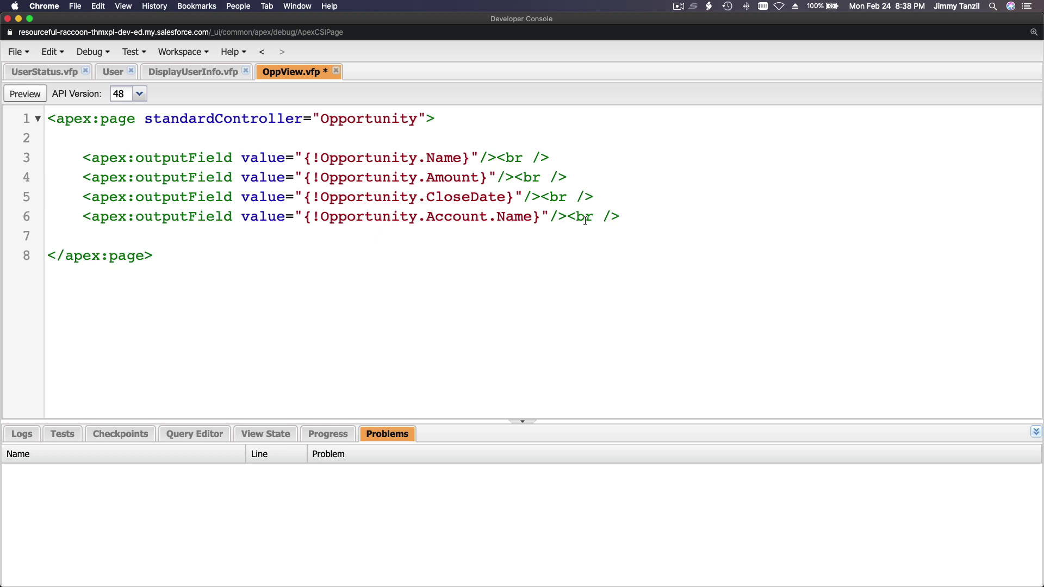
key(super+s)
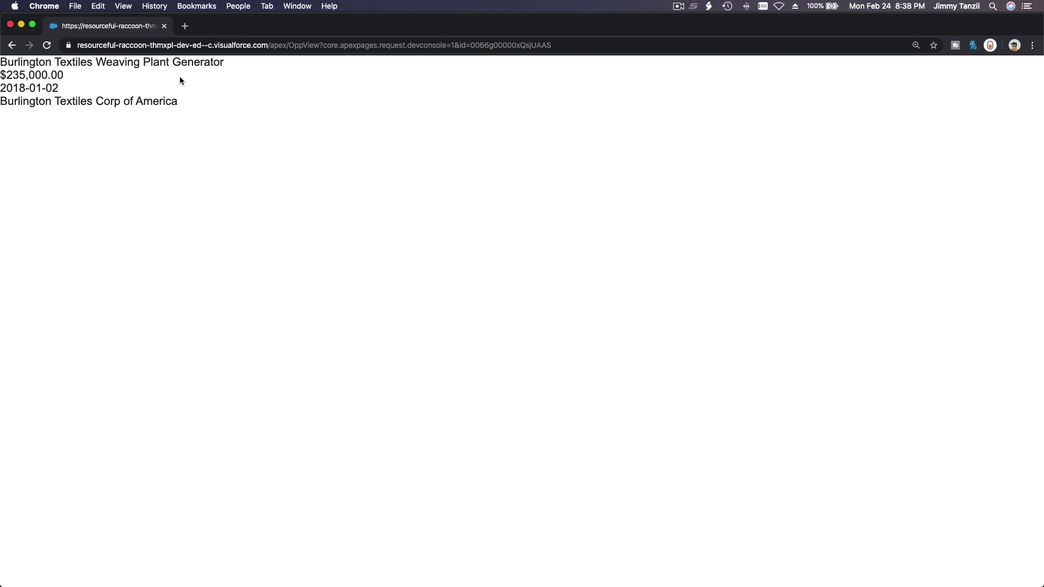
Leave the preview and return to the Trailhead hands-on challenge page.
key(super+grave)
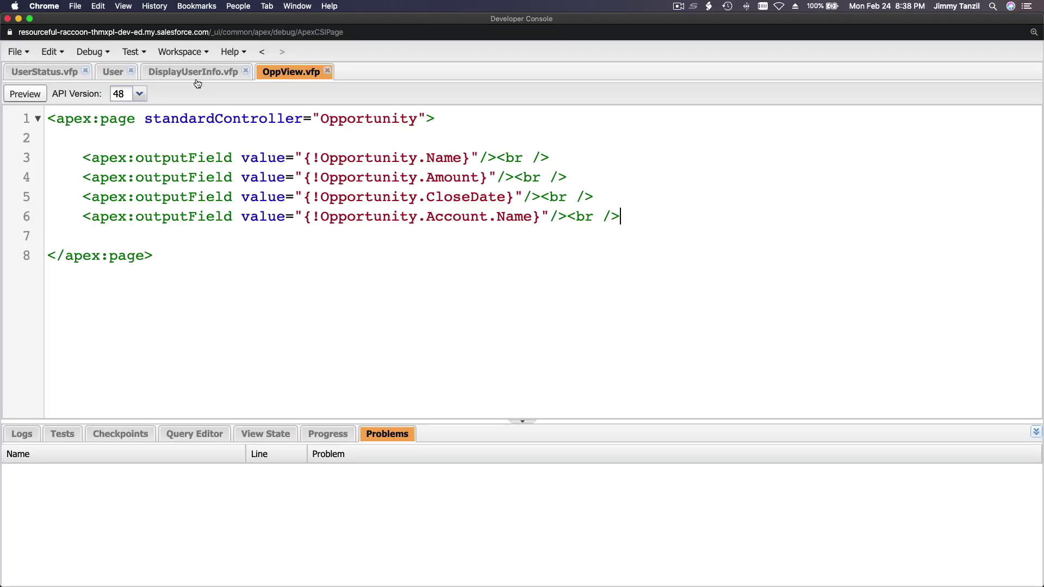
key(super+grave)
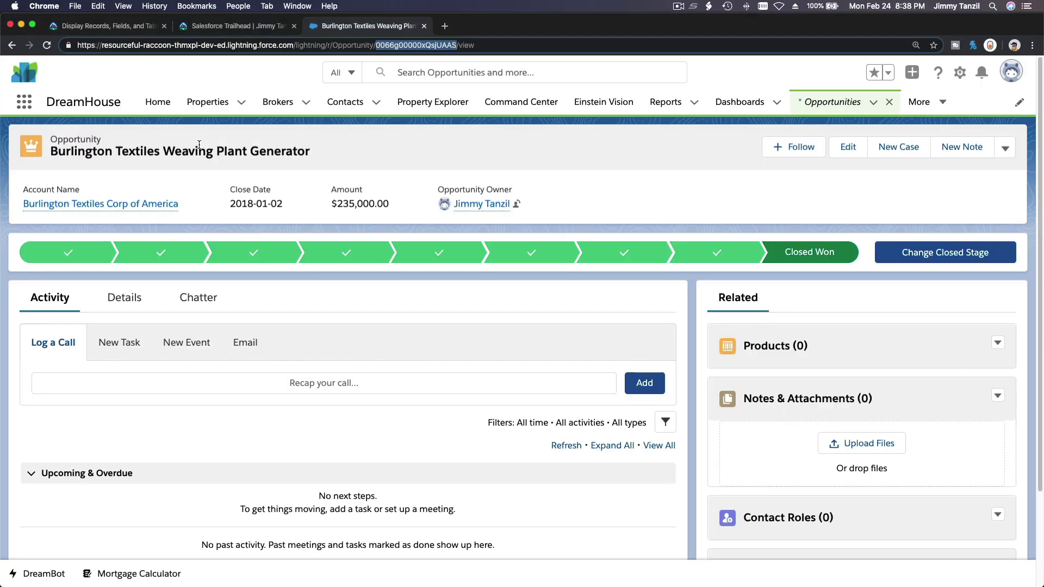
click(69, 27)
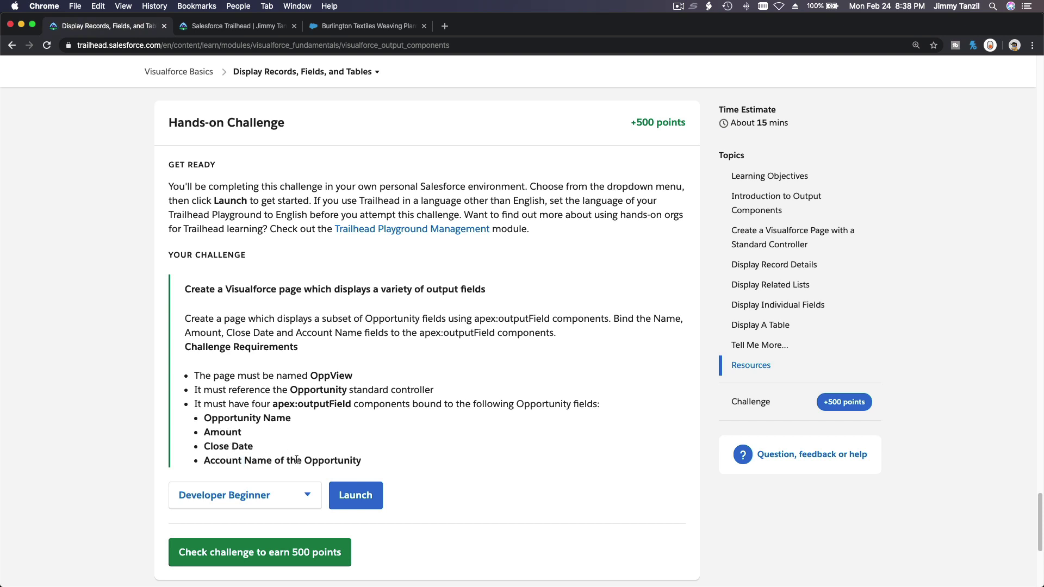
Submit the challenge for 500 points and browse the Visualforce Basics units list meanwhile.
click(275, 548)
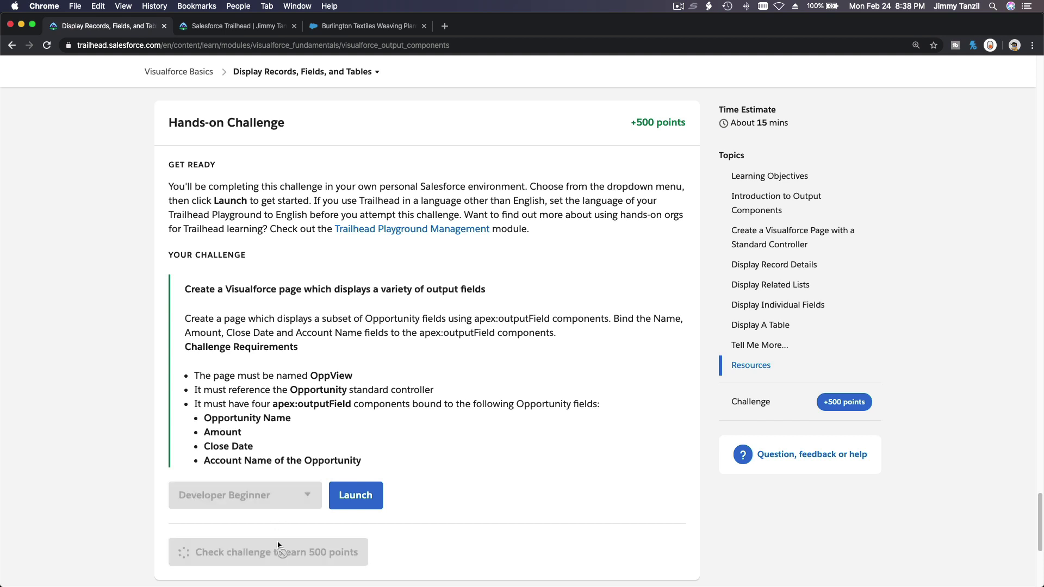
scroll(481, 387, down, 1)
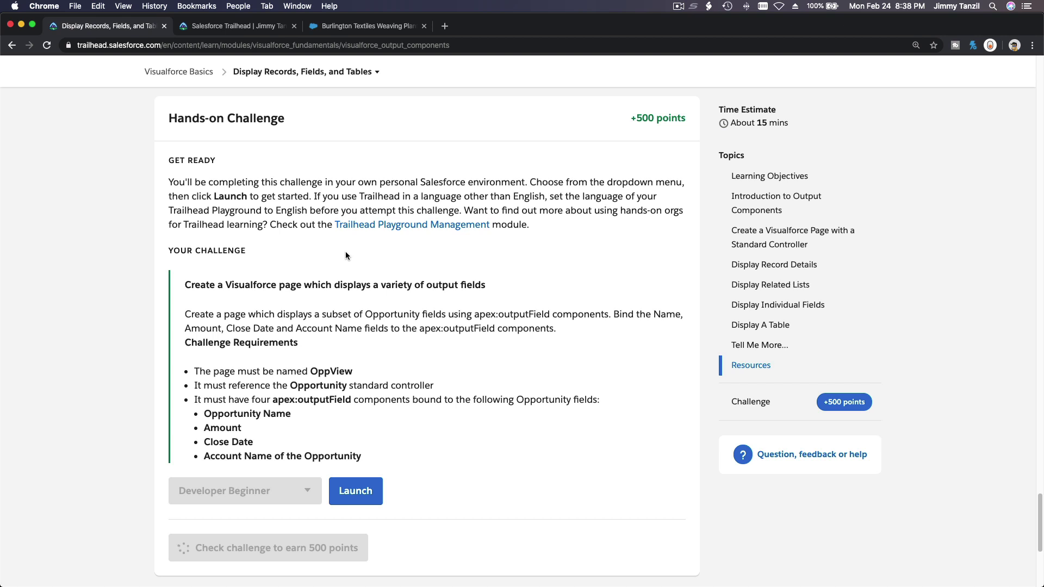
click(362, 74)
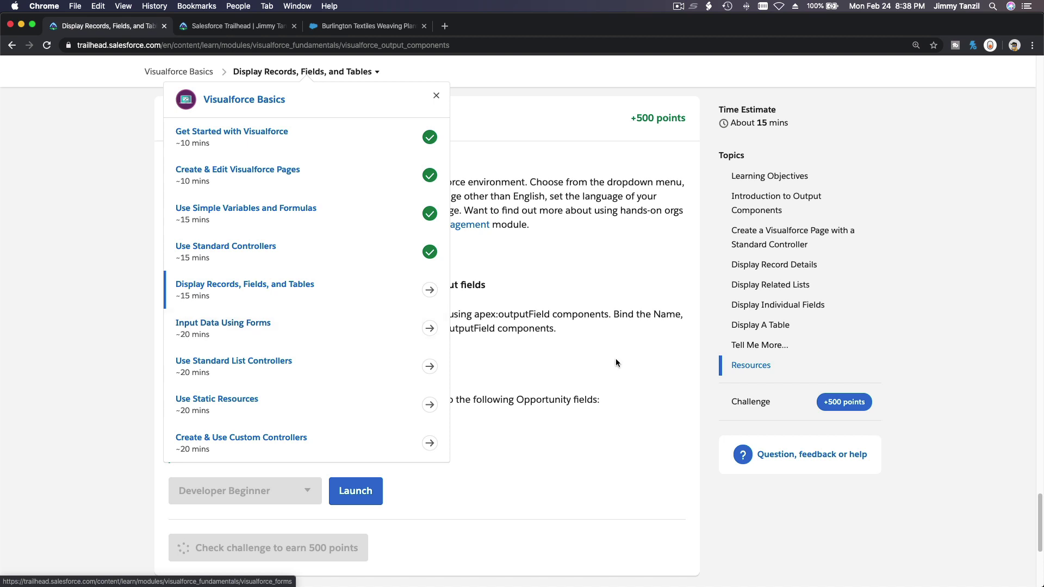
click(665, 371)
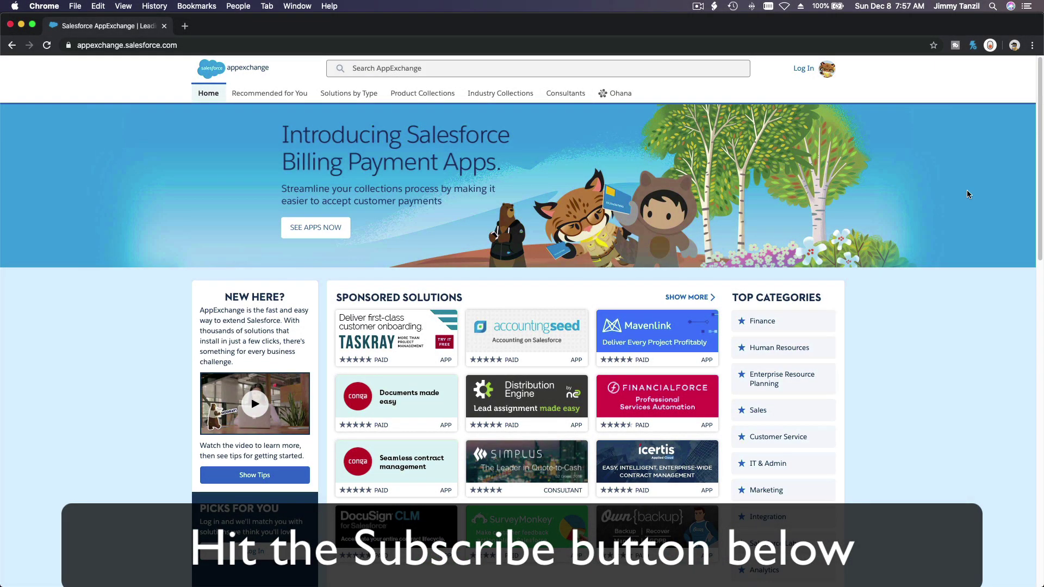
scroll(967, 194, down, 3)
scroll(966, 194, down, 3)
scroll(966, 193, down, 4)
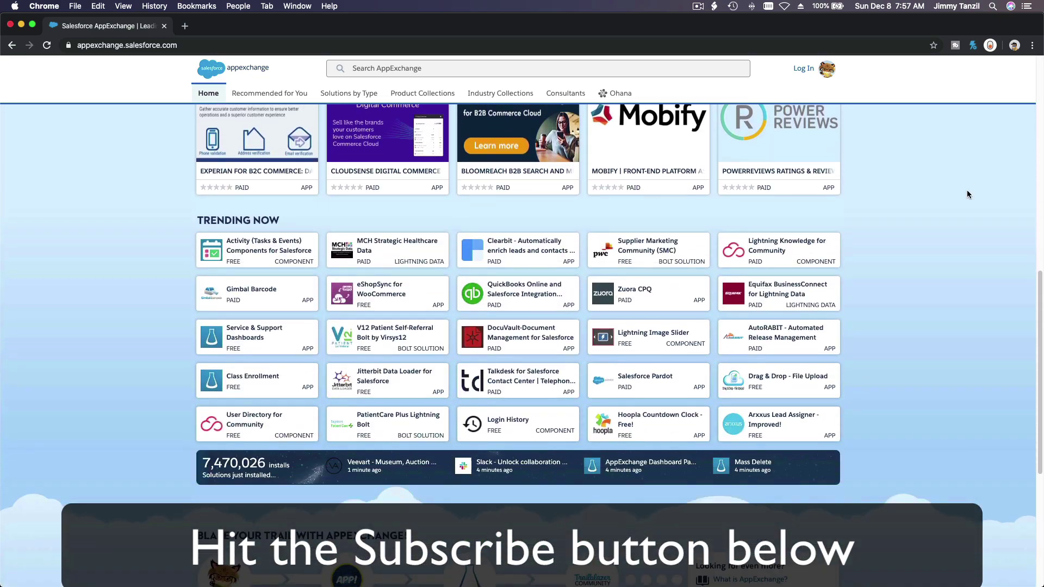
scroll(966, 194, down, 4)
scroll(966, 194, down, 3)
scroll(966, 195, down, 2)
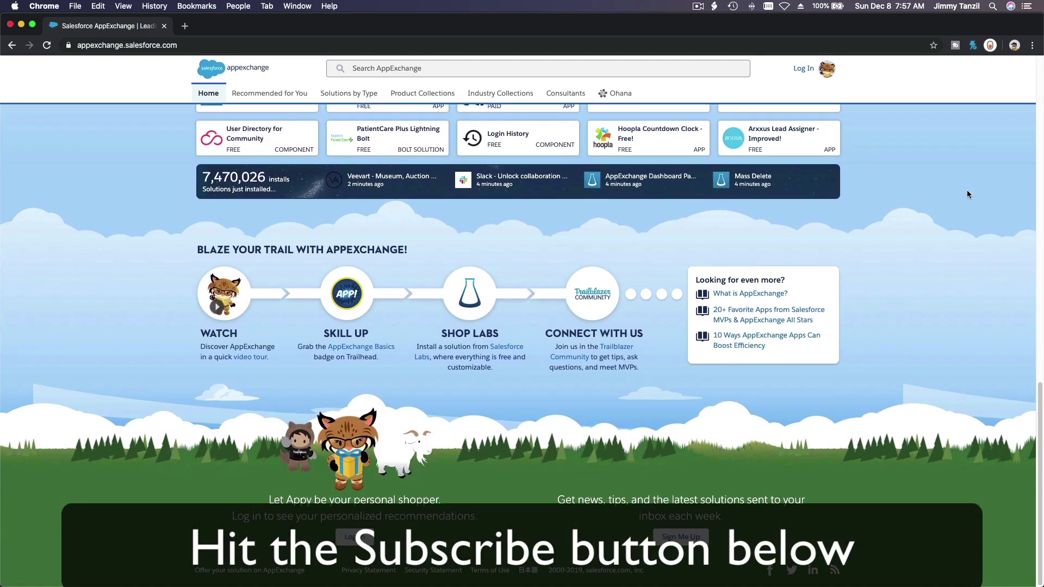